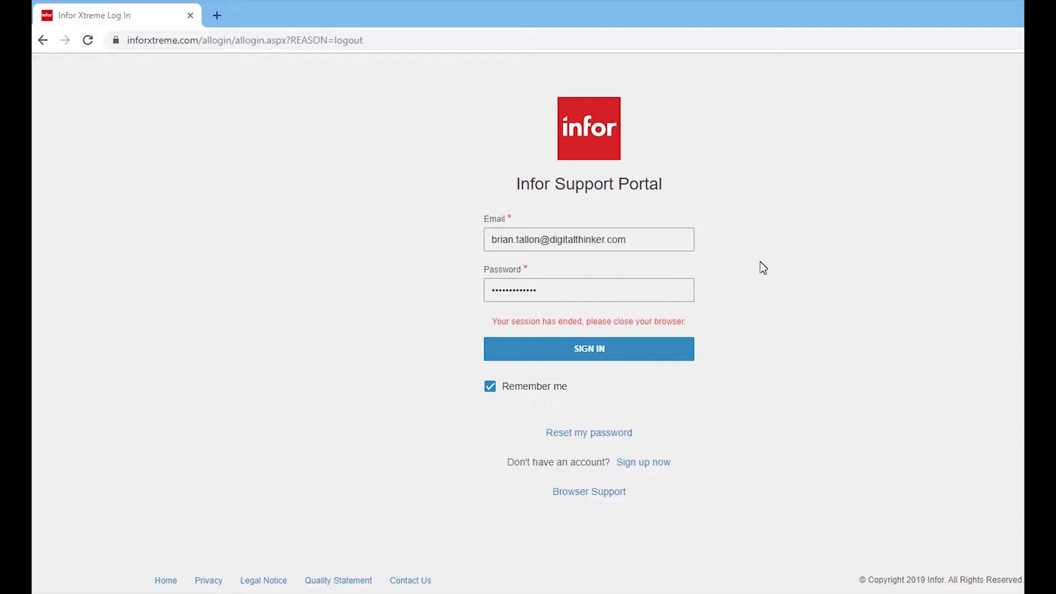
- Sign in to the Infor Support Portal with the filled-in credentials and open the product downloads
click(657, 244)
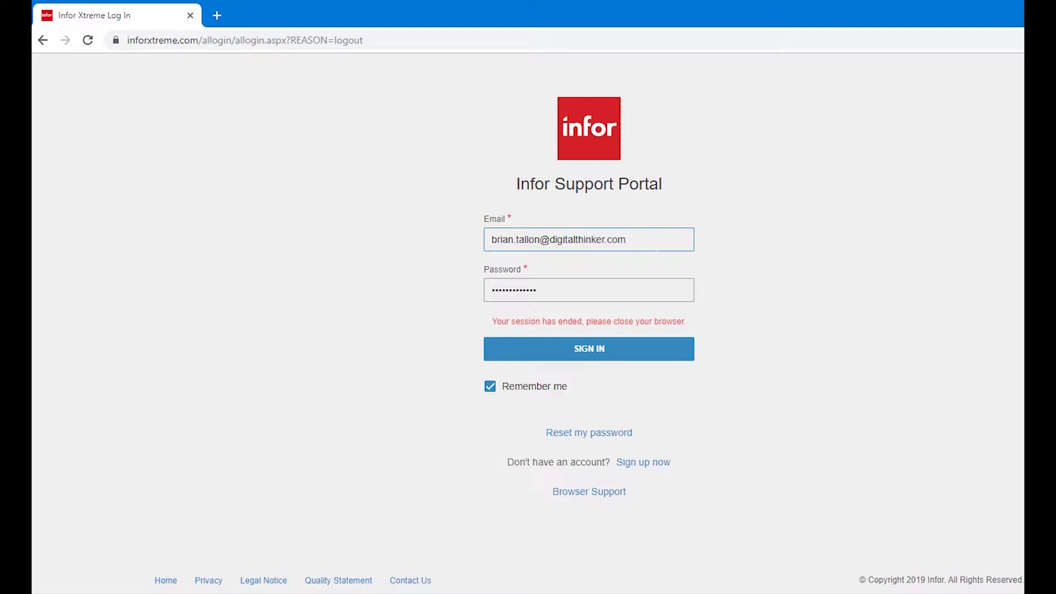
click(590, 356)
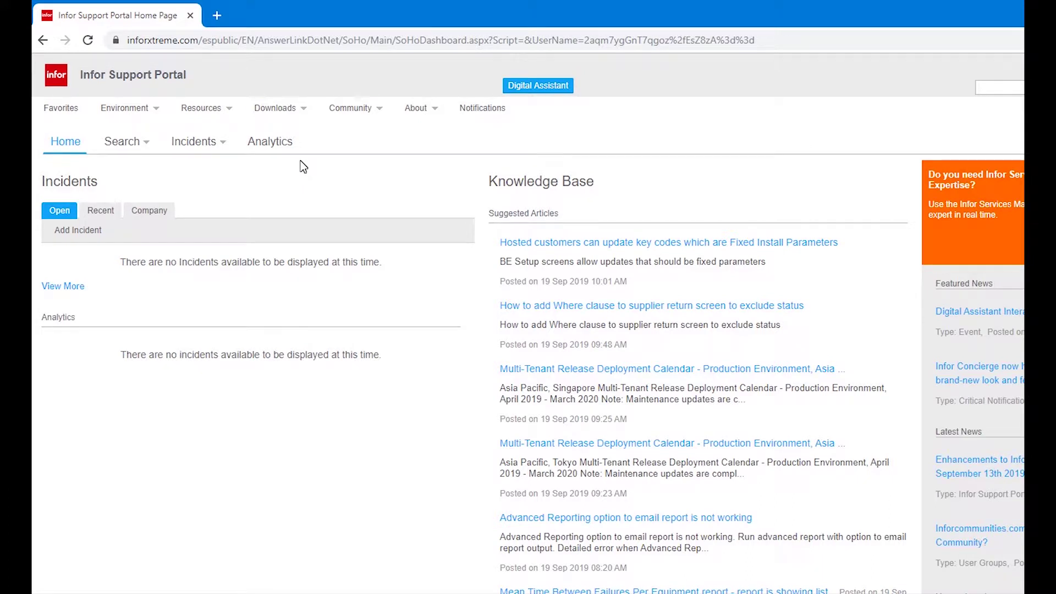
click(289, 112)
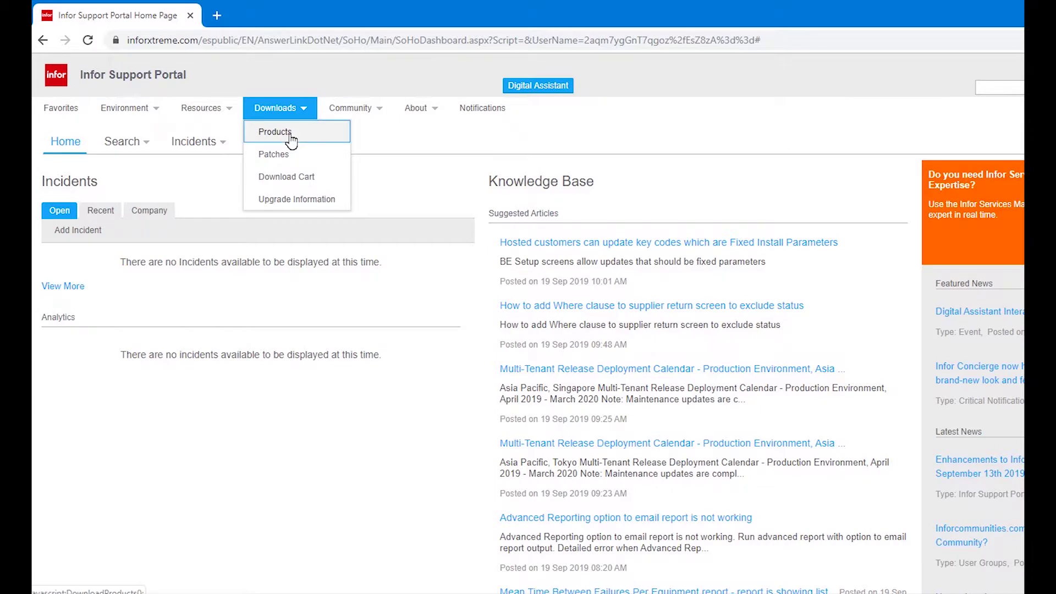
click(290, 137)
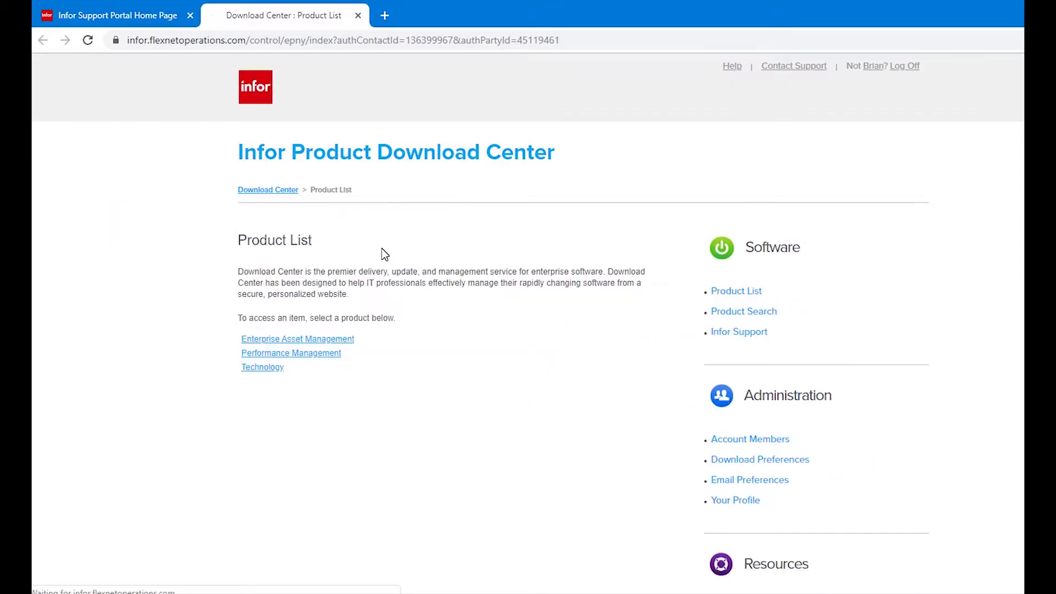
- Download EAM_Barcode_v114_20180630.iso for Infor EAM Barcoding 11.4 from the Enterprise Asset Management product line Infor EAM - Enterprise Edition (DS7i)
click(342, 341)
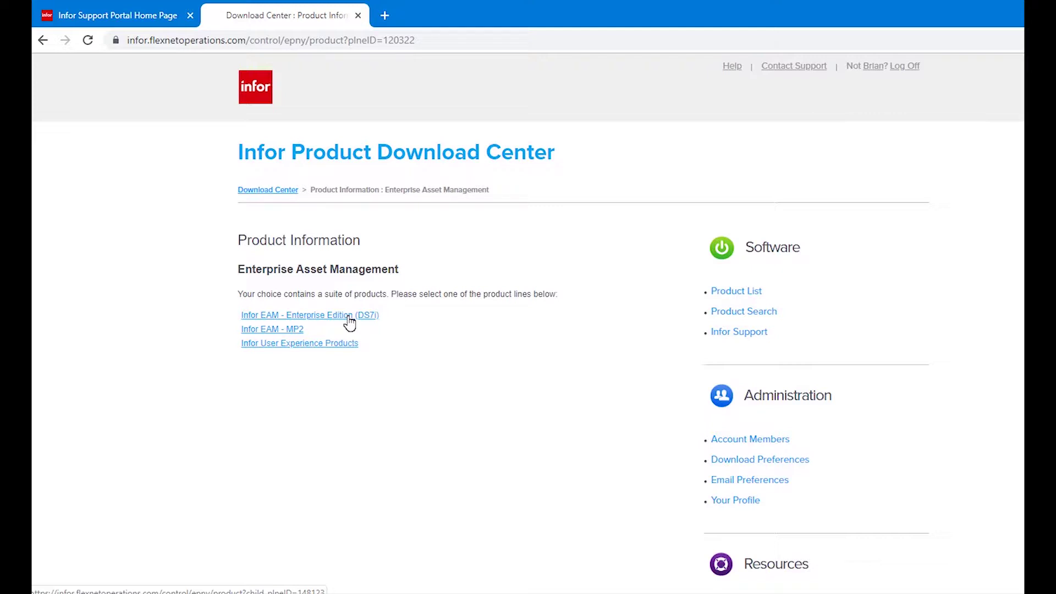
click(349, 319)
scroll(534, 318, down, 1)
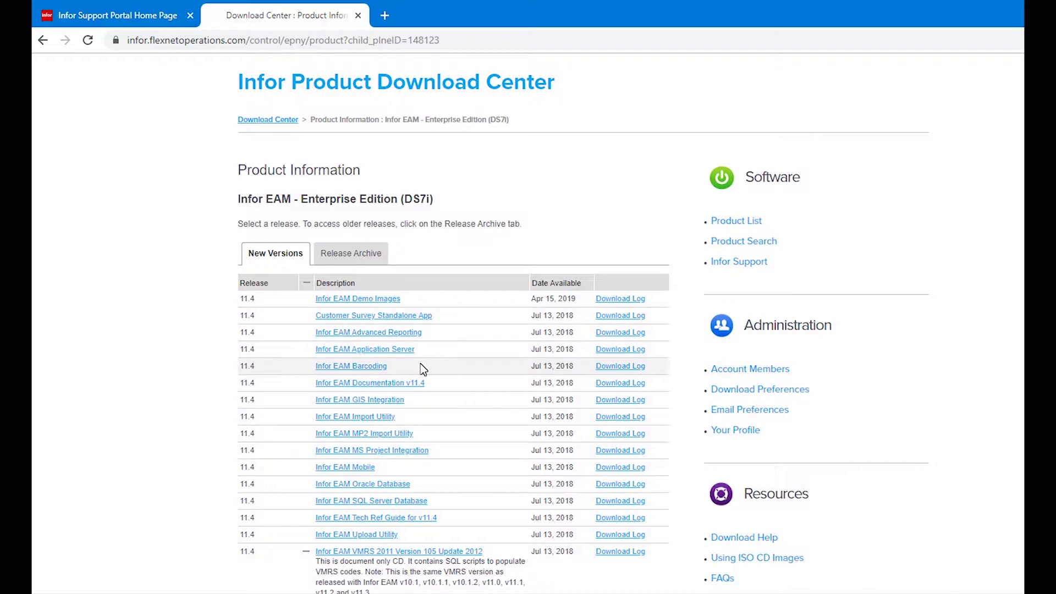
click(379, 367)
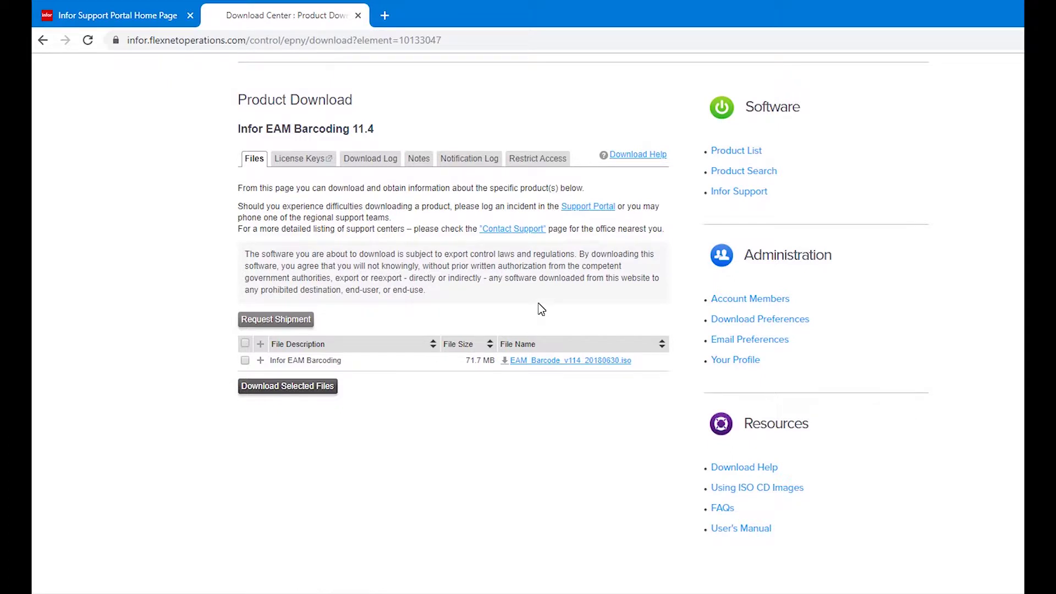
click(511, 365)
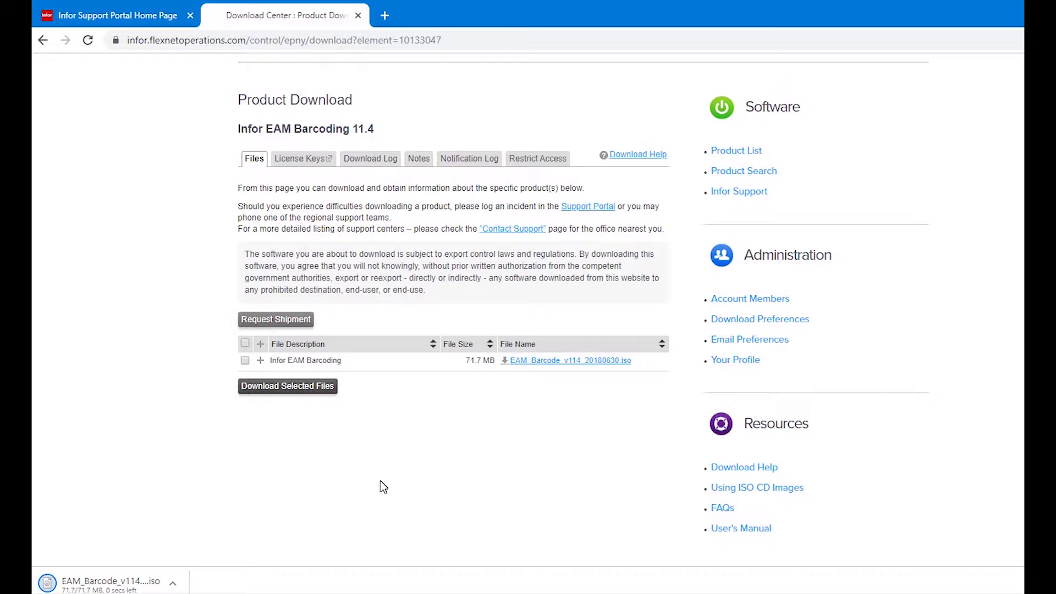
- Switch to Control Panel, bring up the Windows Features dialog from Programs and Features, and enlarge it to show the whole list
click(632, 593)
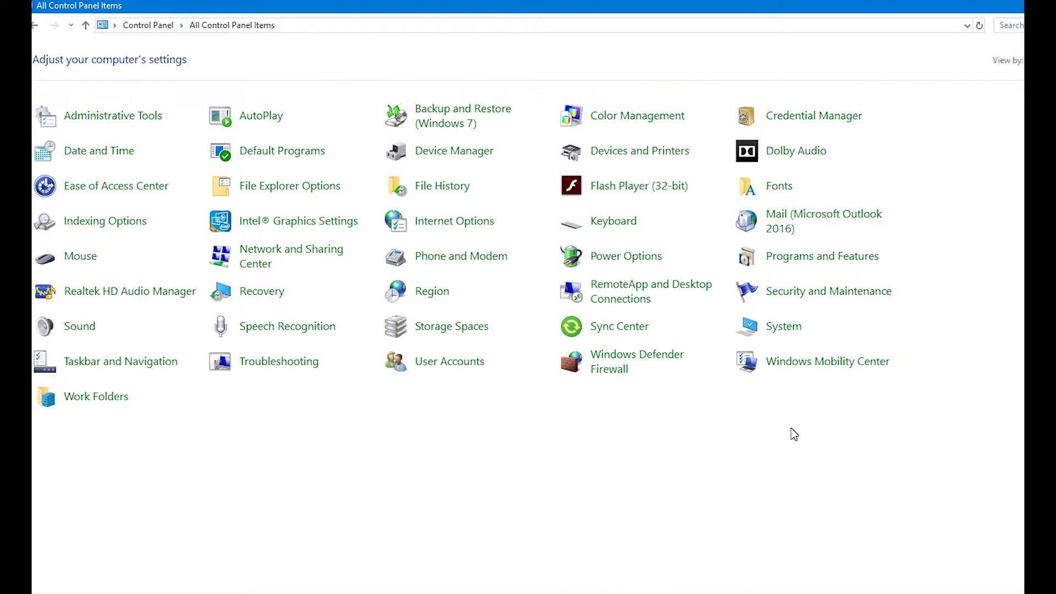
click(828, 266)
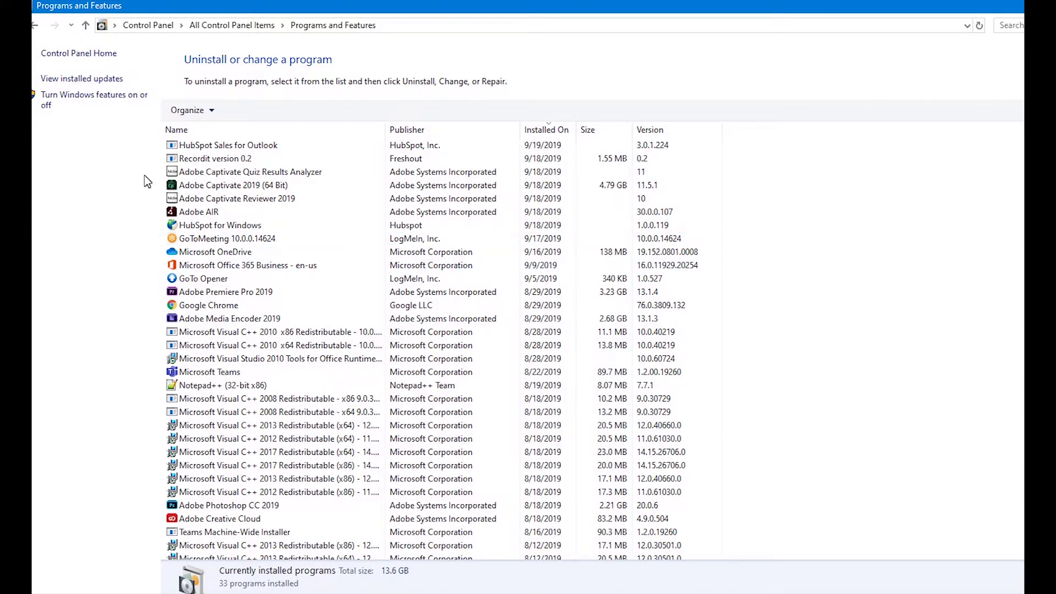
click(74, 108)
drag(493, 181, 338, 48)
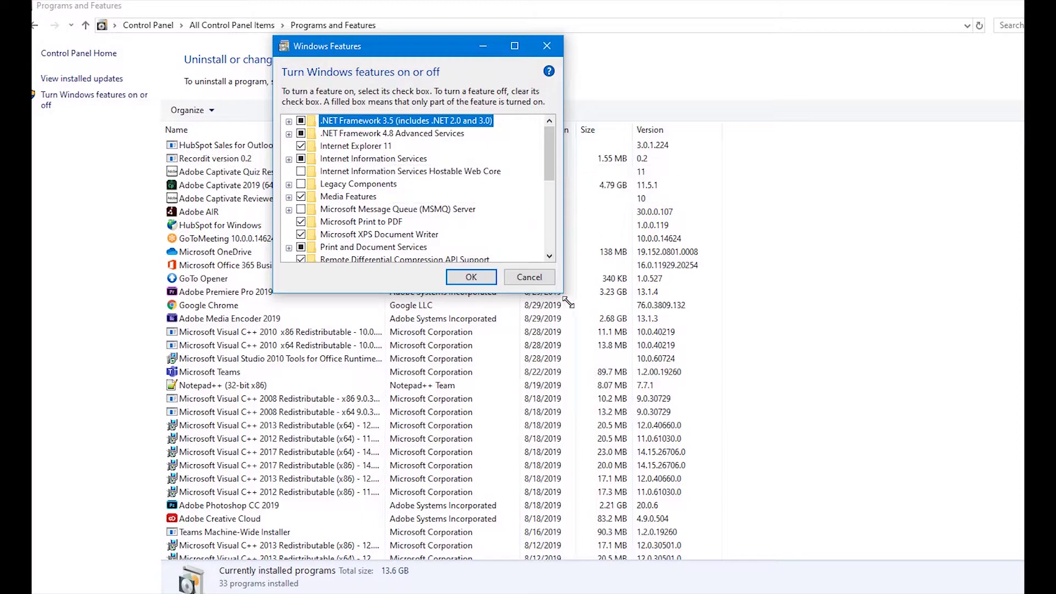
drag(568, 302, 890, 551)
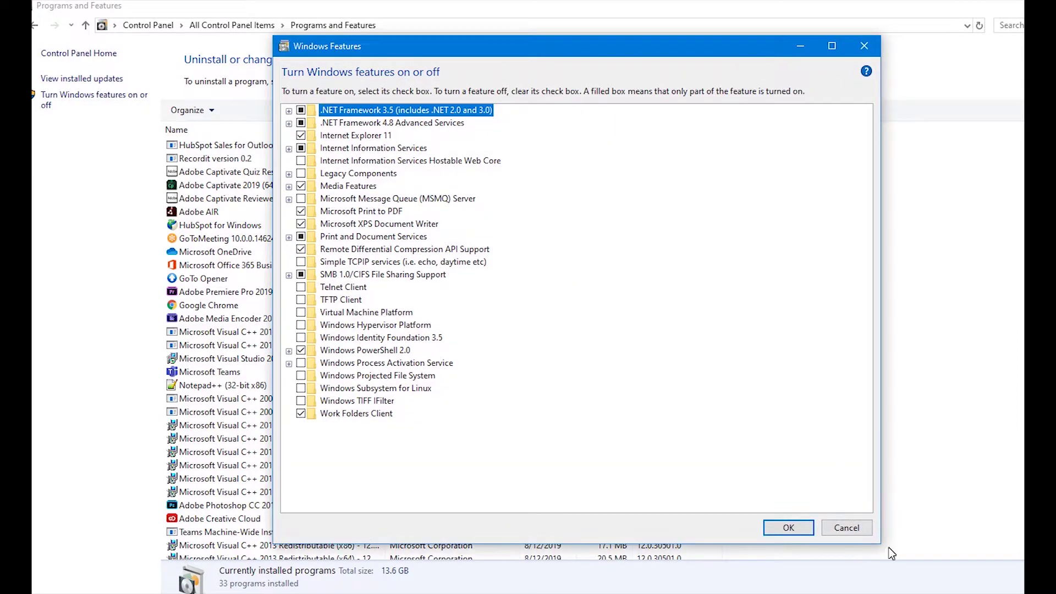
- Select IIS 6 Management Compatibility and IIS Management Console under the Web Management Tools of Internet Information Services
click(288, 148)
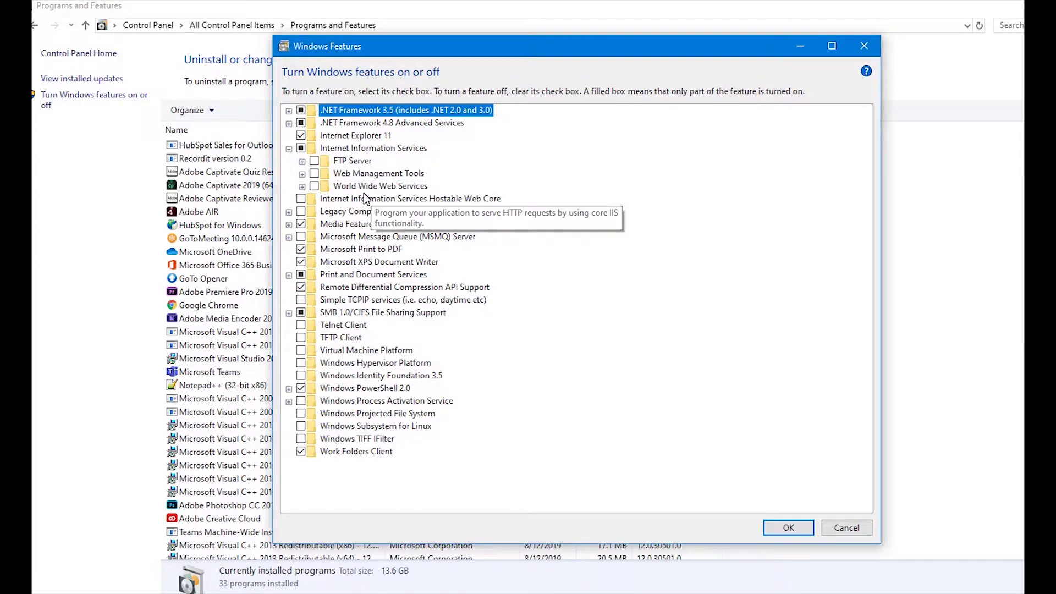
click(302, 174)
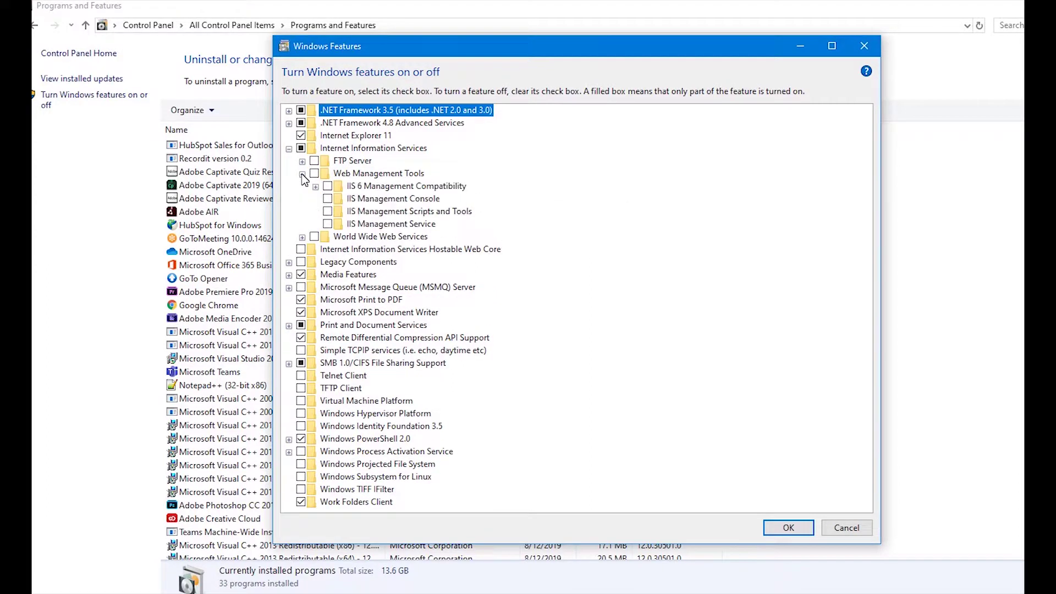
click(328, 187)
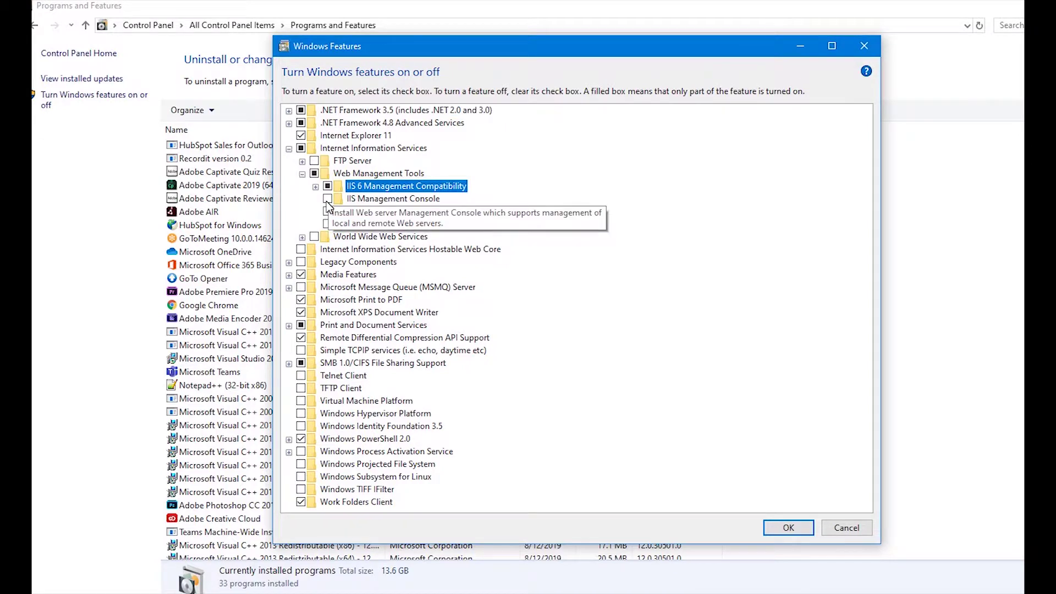
click(328, 198)
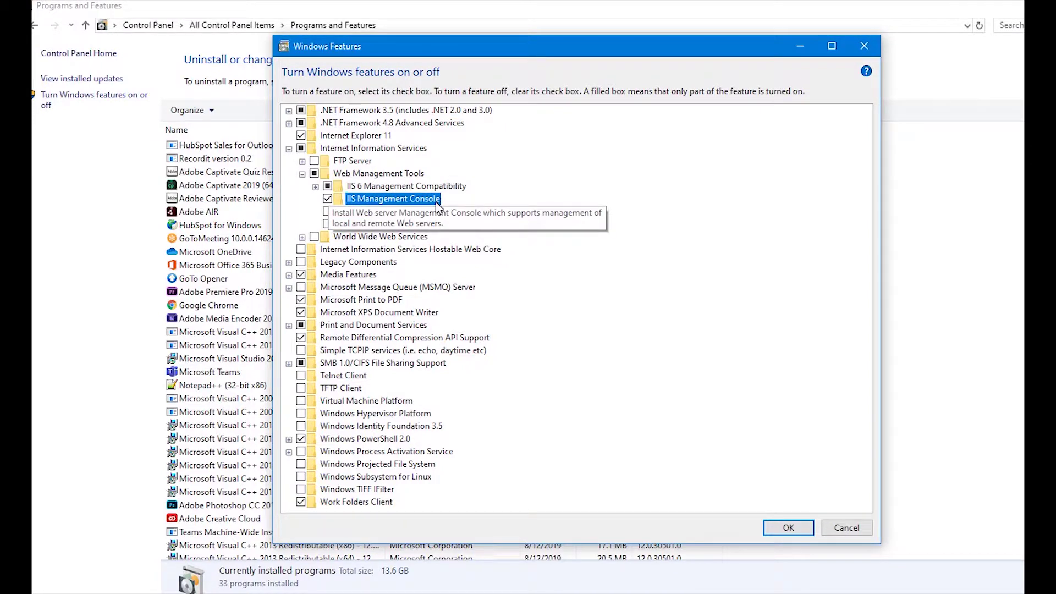
- Select .NET Extensibility 3.5, ASP, ASP.NET 3.5 and ASP.NET 4.8 in the Application Development Features of World Wide Web Services
click(302, 237)
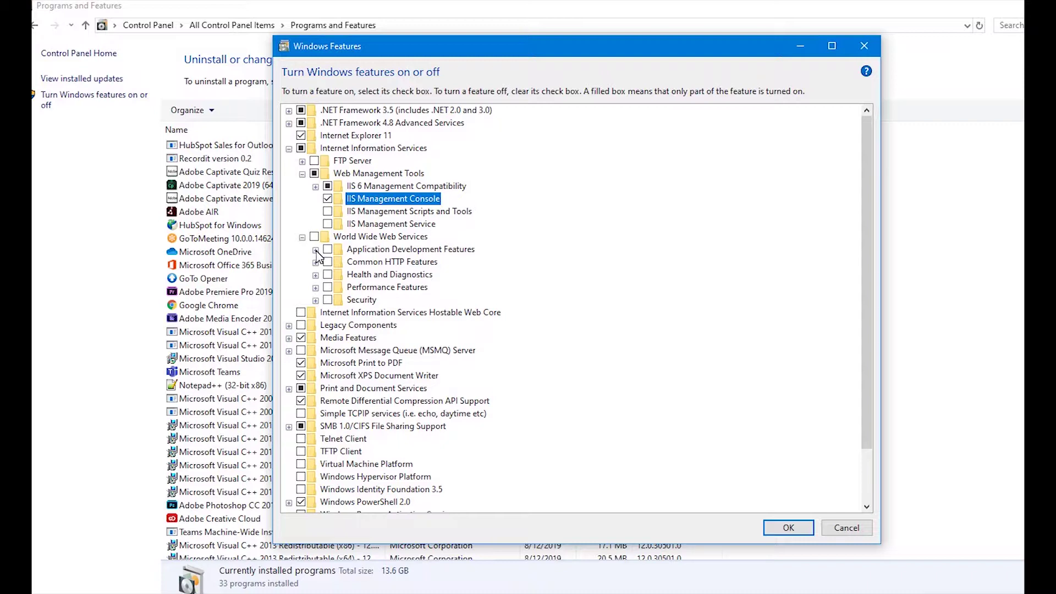
click(316, 251)
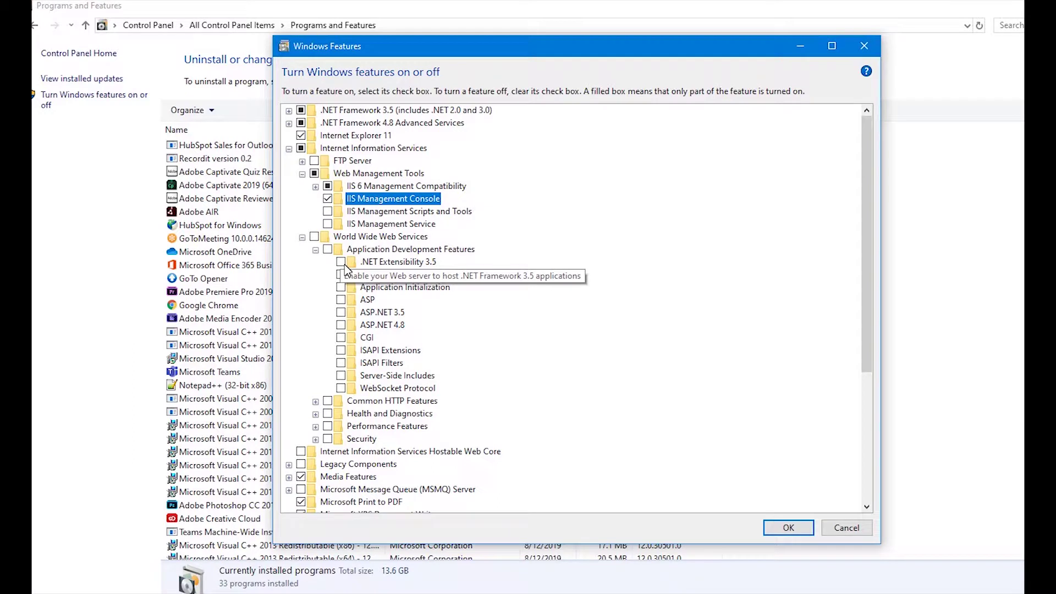
click(341, 262)
click(341, 300)
click(340, 312)
click(341, 325)
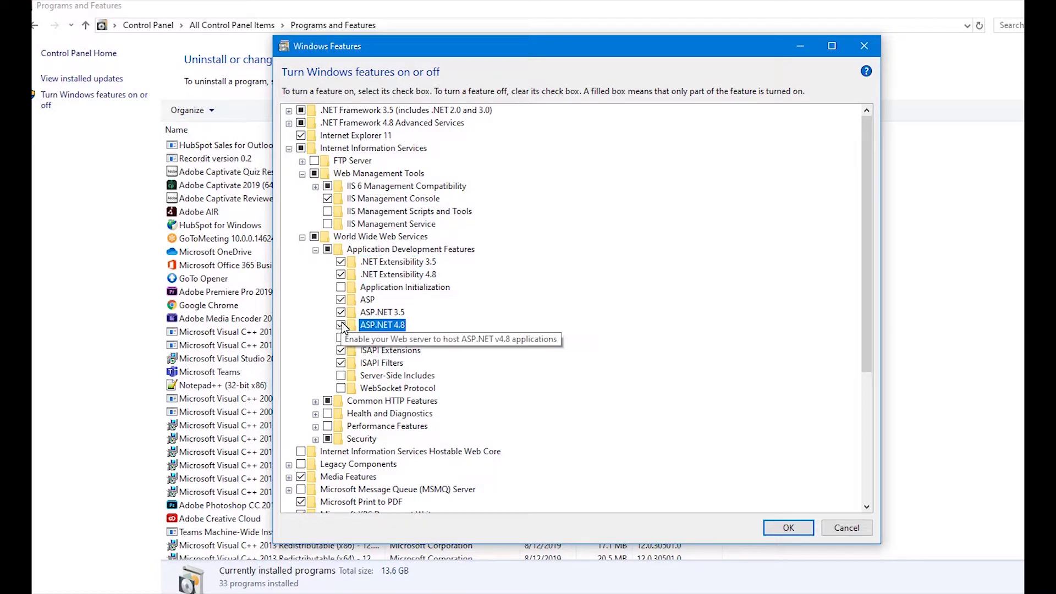
- Select Directory Browsing, HTTP Errors and Static Content in the Common HTTP Features of World Wide Web Services
scroll(404, 340, down, 2)
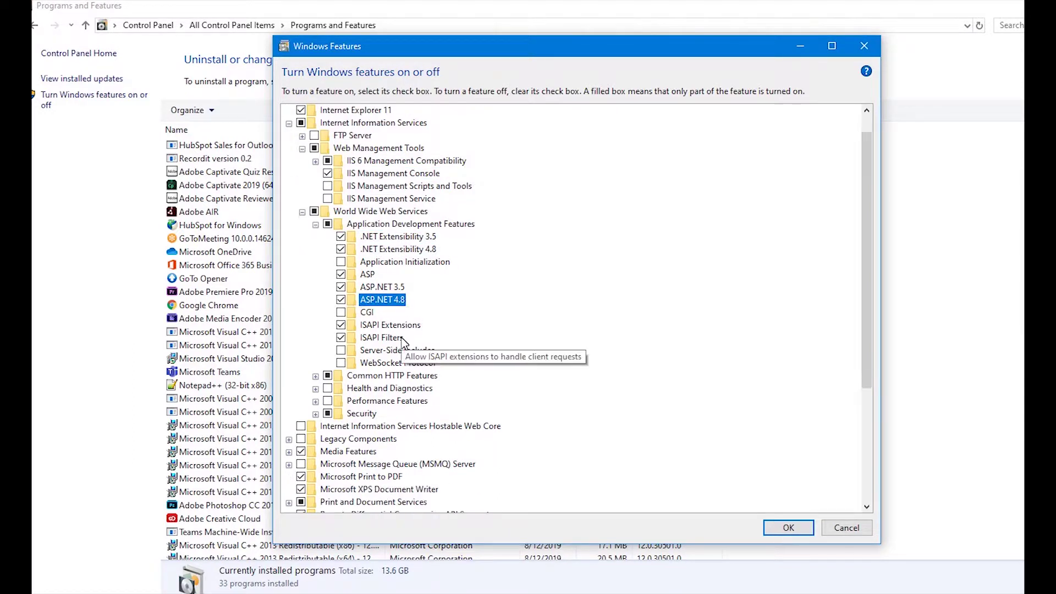
scroll(404, 339, down, 1)
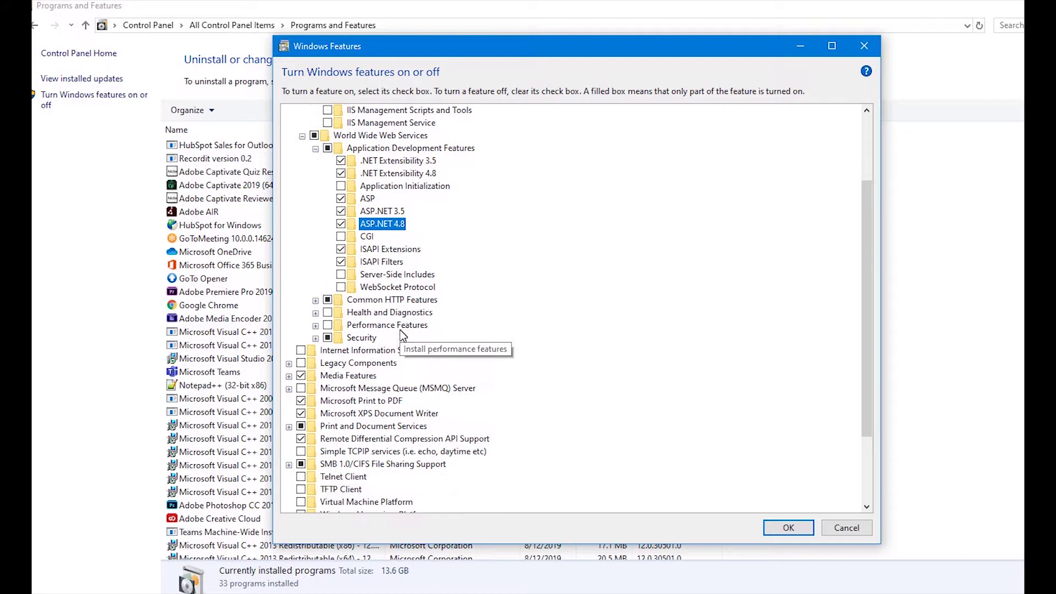
click(315, 300)
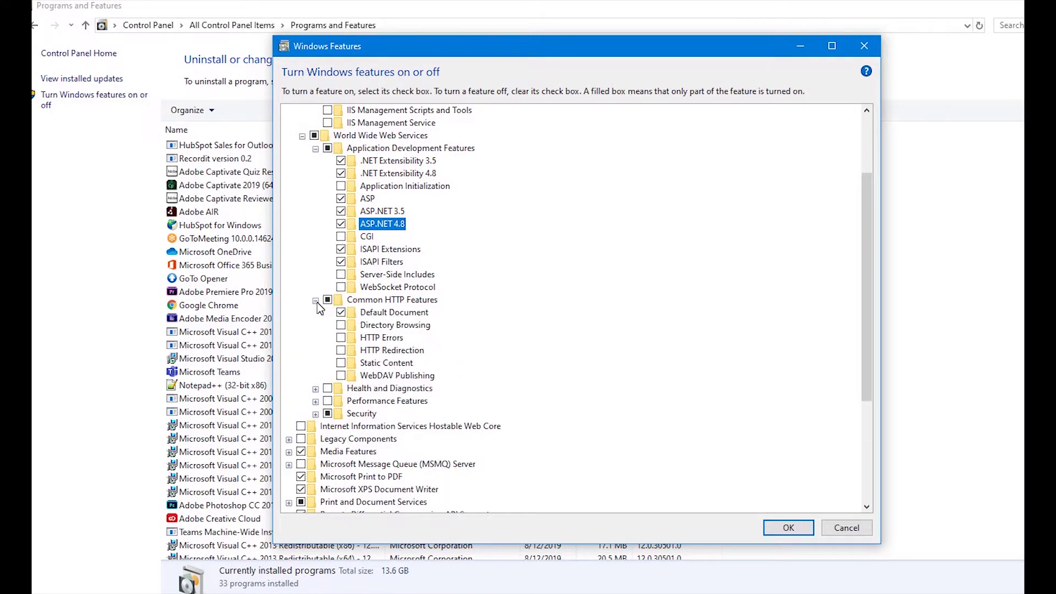
click(341, 325)
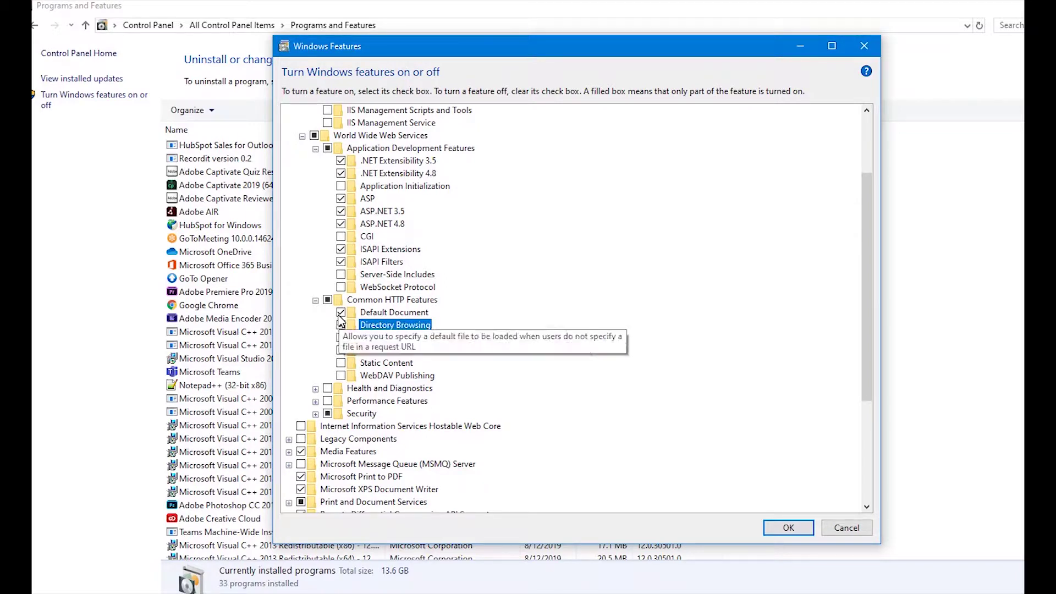
click(341, 338)
click(342, 363)
- Select HTTP Logging under Health and Diagnostics and Static Content Compression under Performance Features
scroll(326, 350, down, 2)
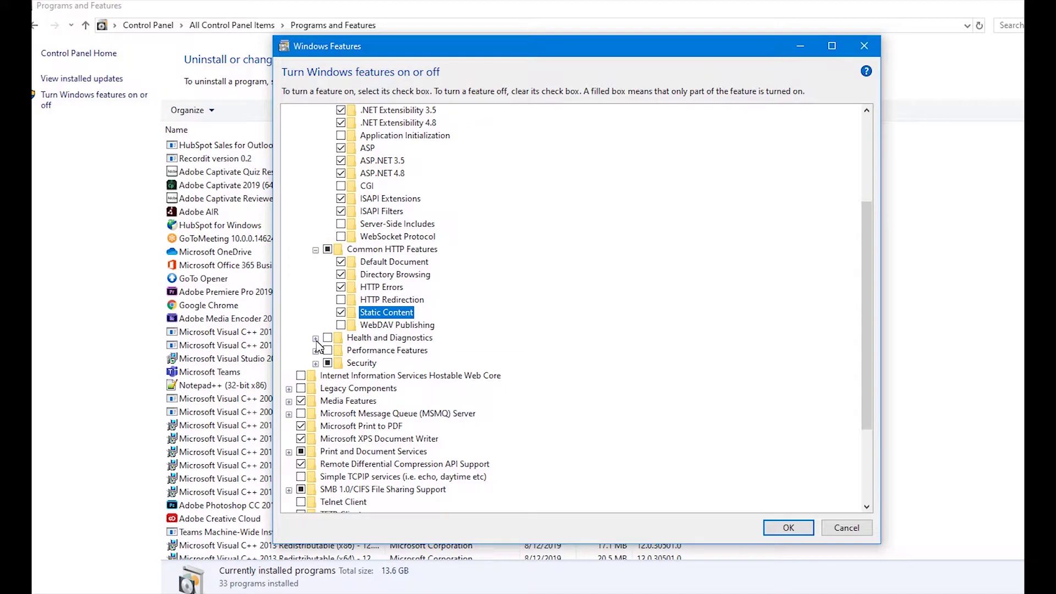
click(315, 338)
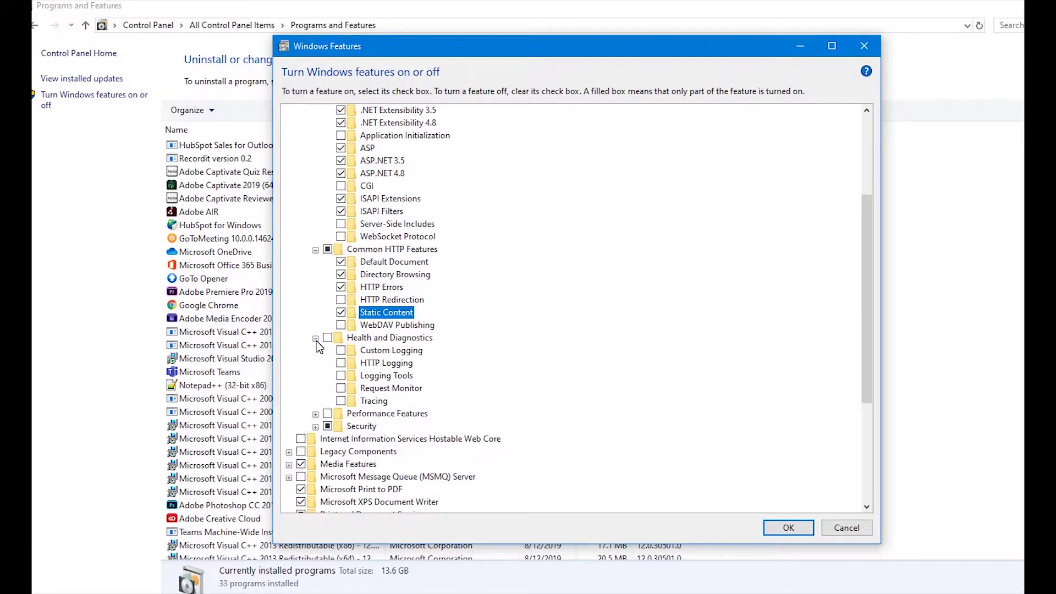
click(342, 363)
scroll(352, 363, down, 2)
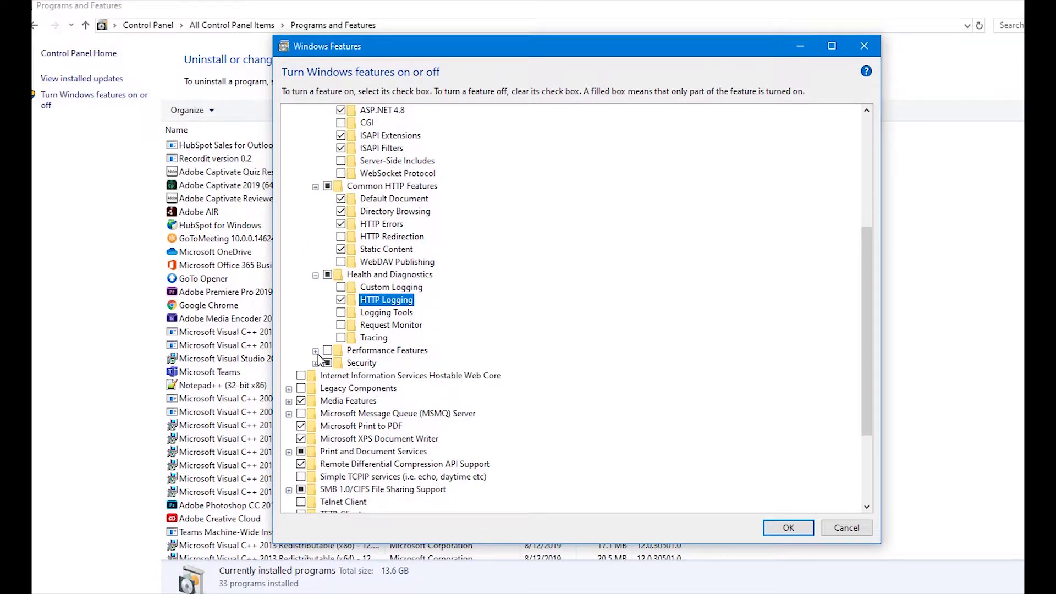
click(316, 352)
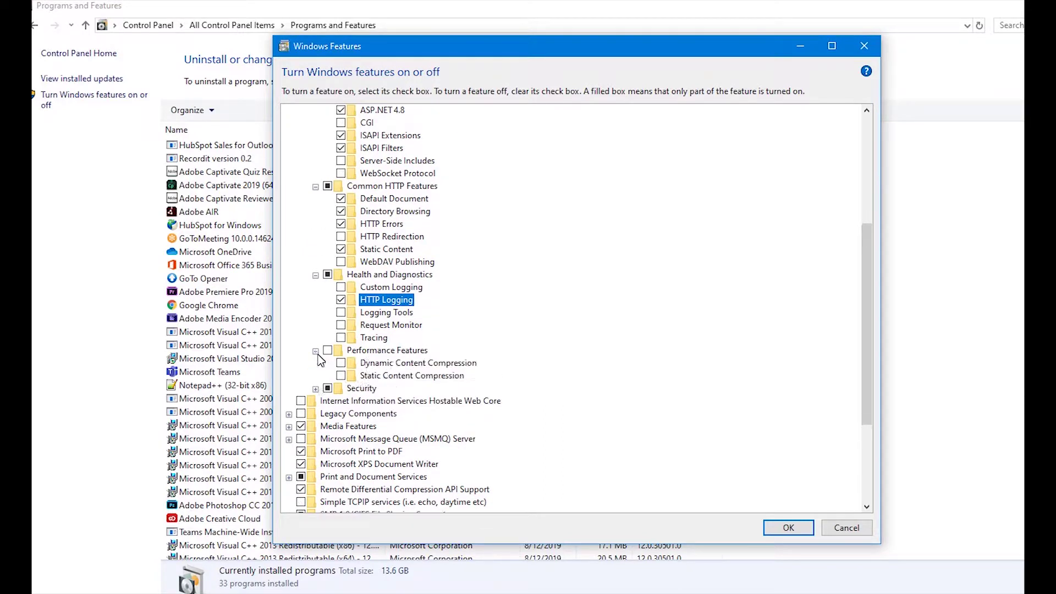
click(341, 377)
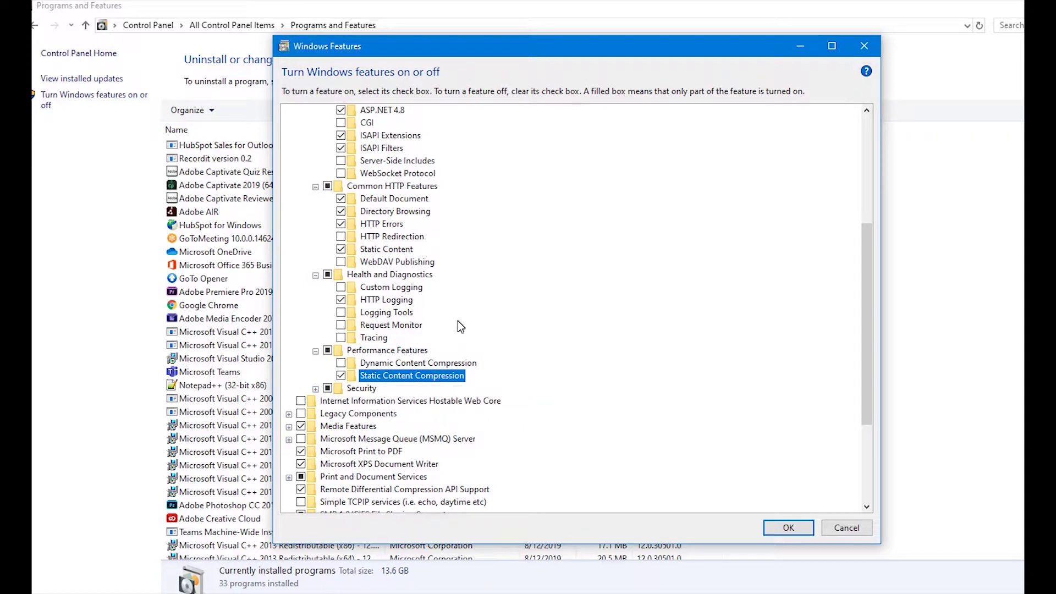
- Review the Security features of World Wide Web Services and close the Windows Features dialog without applying the selections
scroll(458, 321, down, 2)
scroll(461, 321, down, 1)
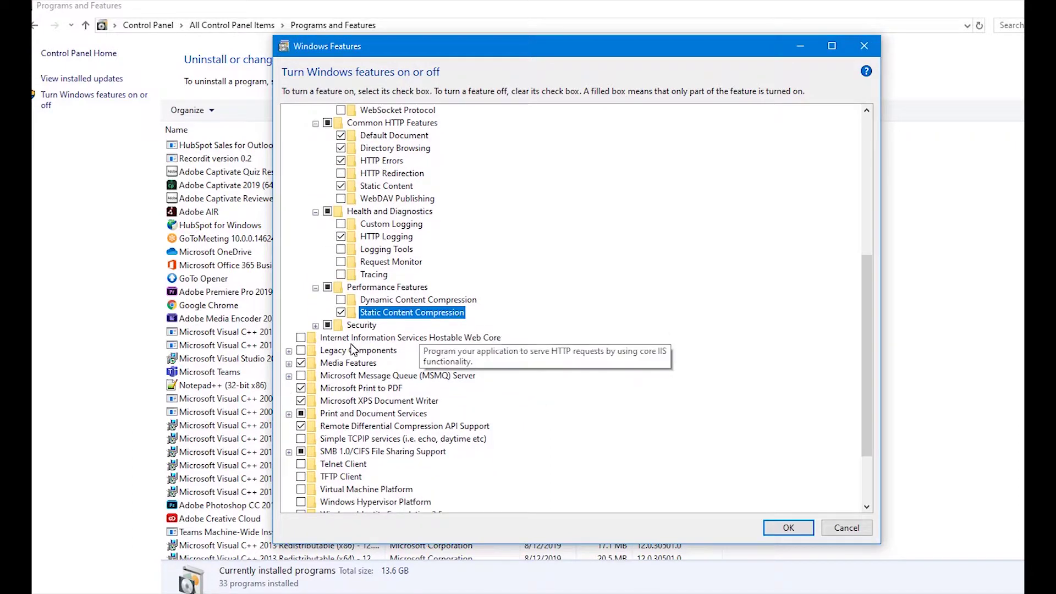
click(315, 325)
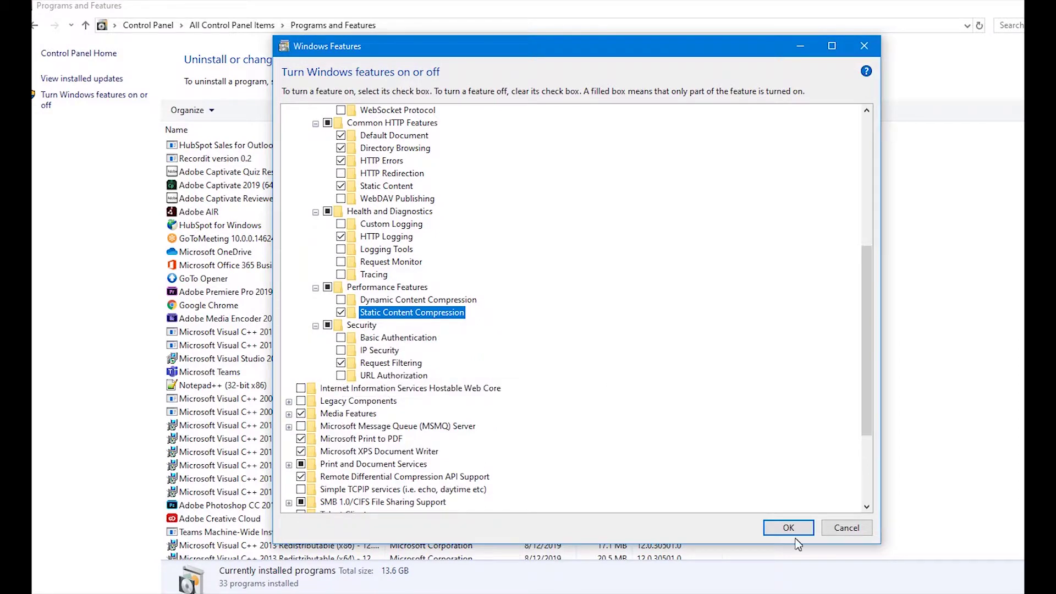
click(780, 529)
click(842, 529)
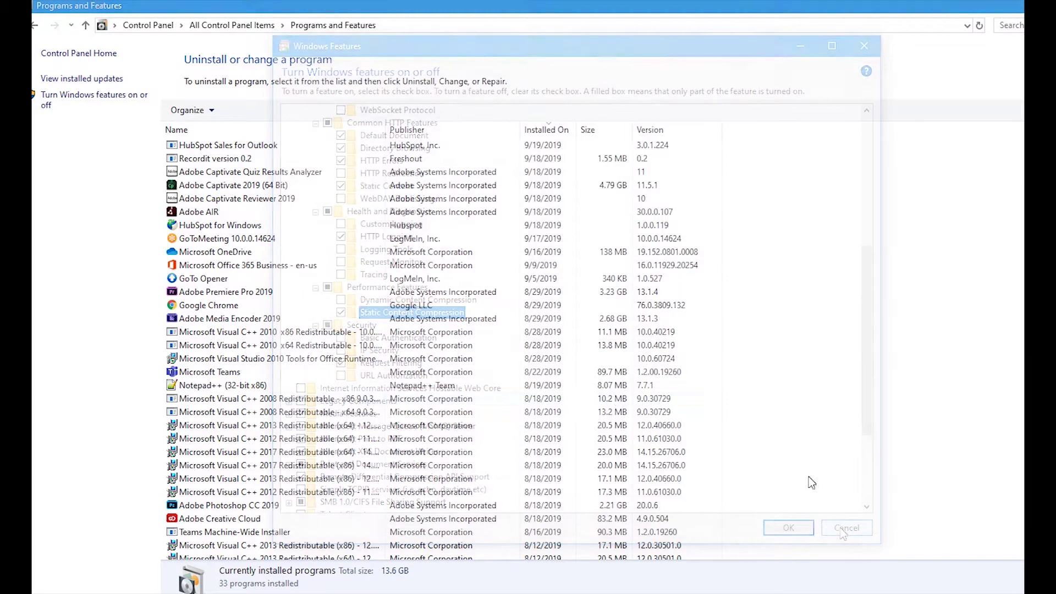
- Open Devices and Printers from the Hardware and Sound category and select the Zebra 90 printer
click(152, 31)
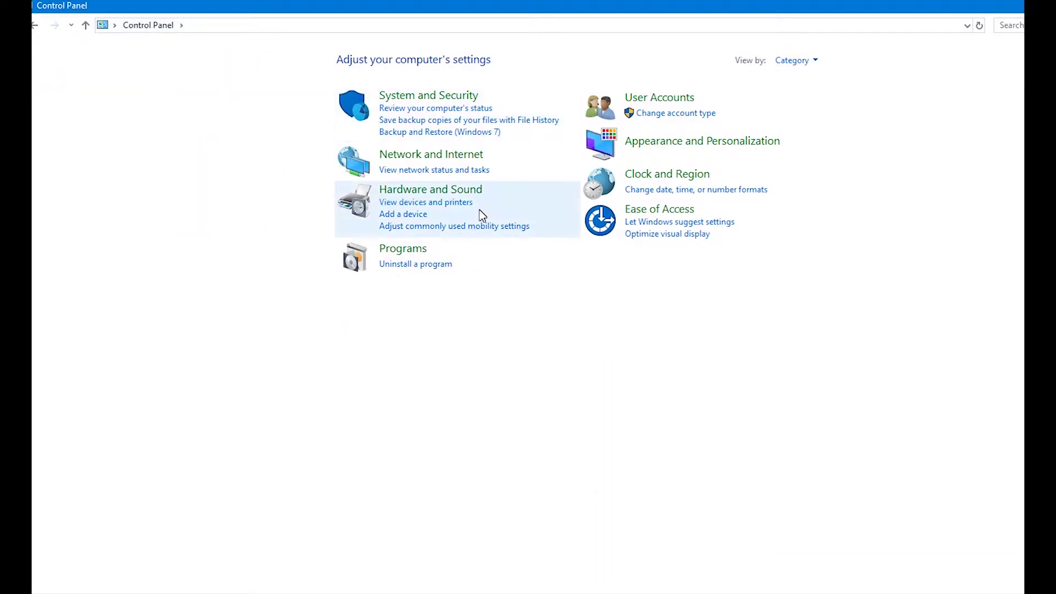
click(456, 193)
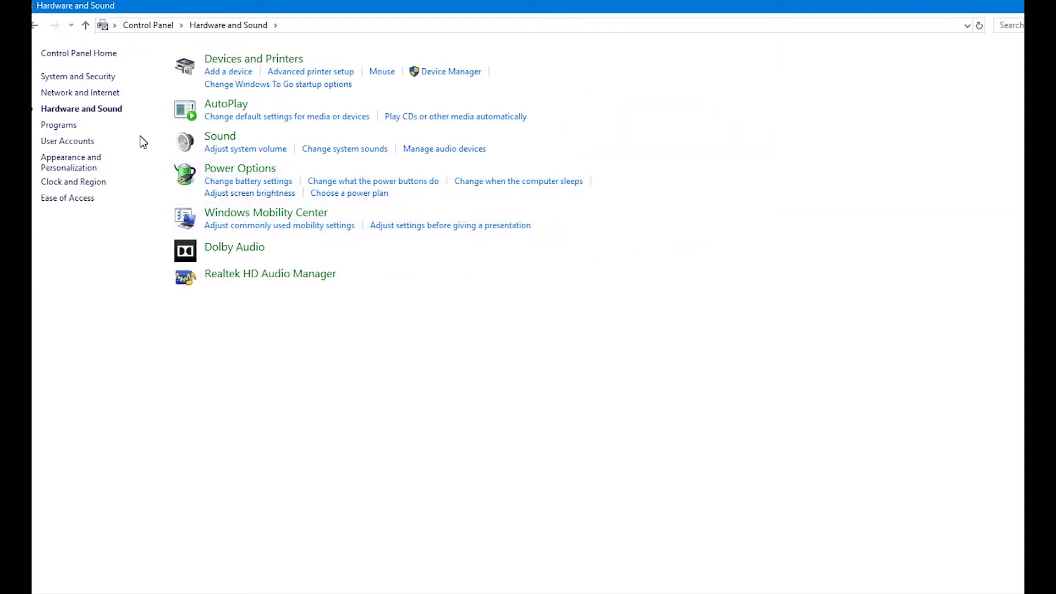
click(244, 62)
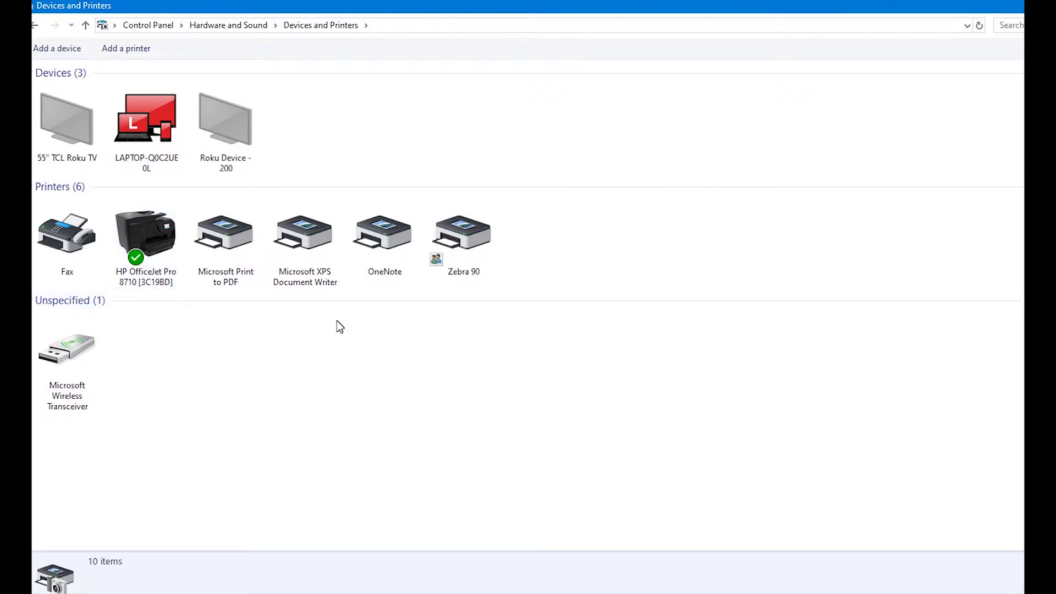
click(472, 248)
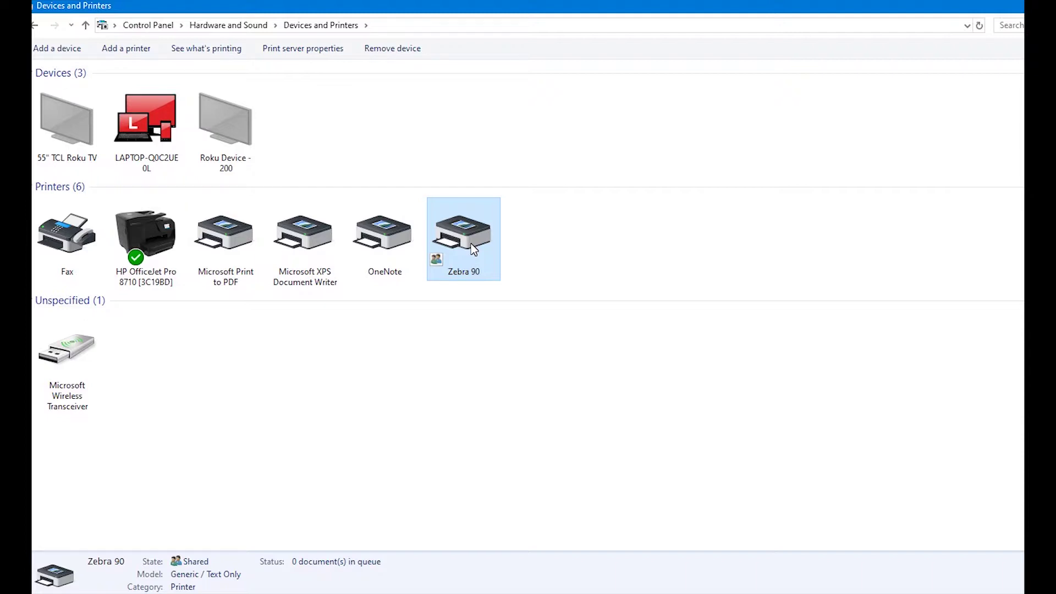
- Set the Zebra 90 printer as the default printer
right_click(472, 249)
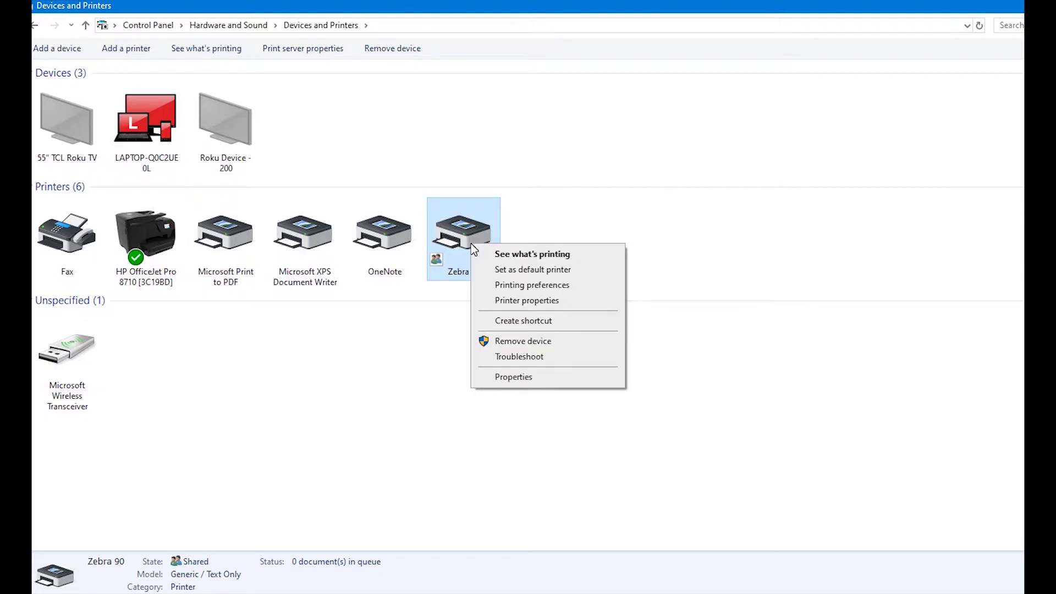
click(488, 271)
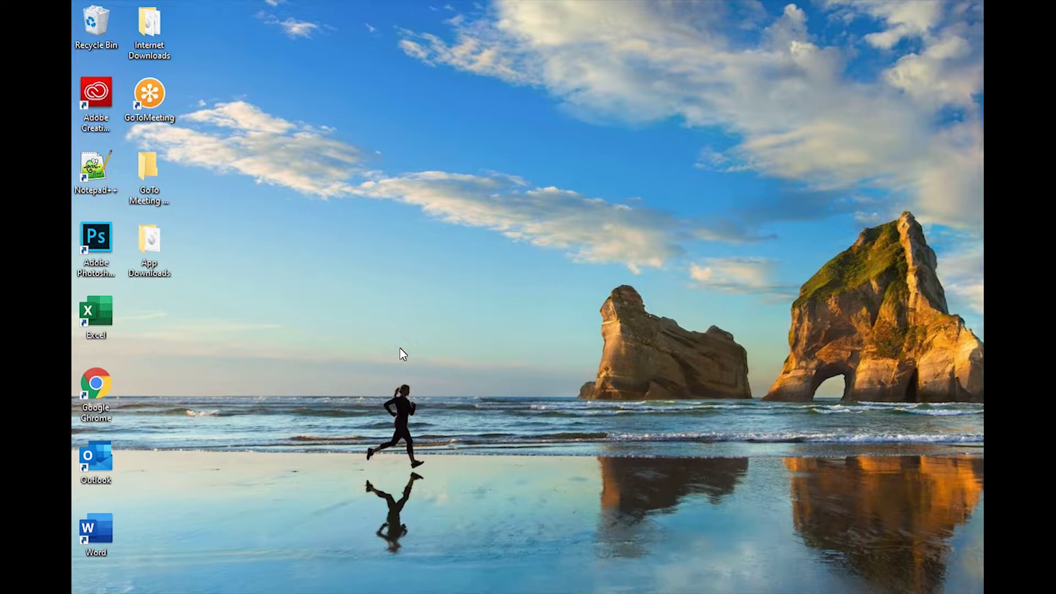
- Open the App Downloads folder on the desktop and mount the EAM_Barcode_v114_20180630 disc image
double_click(151, 251)
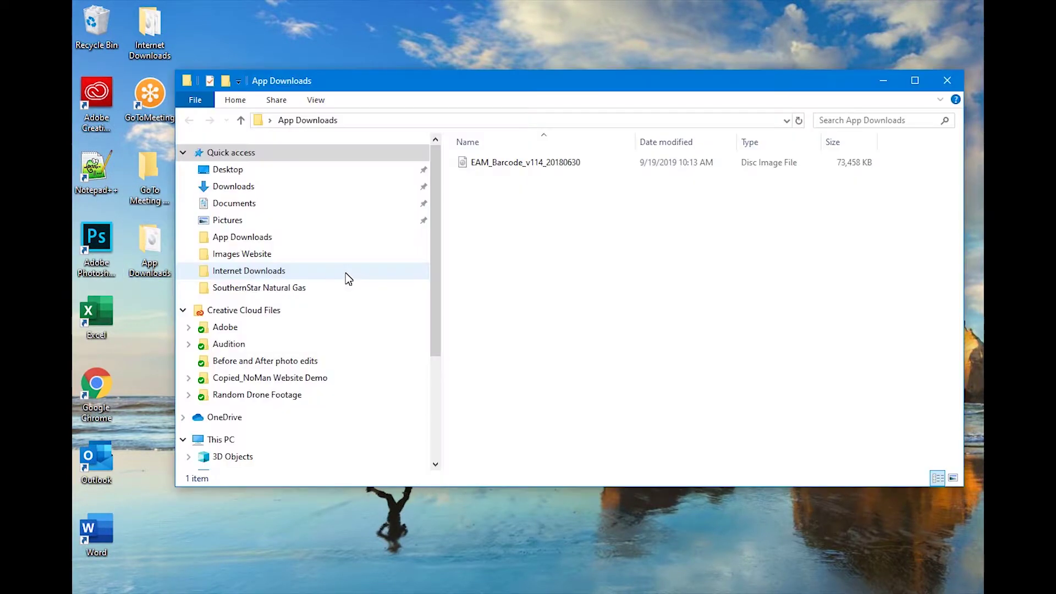
click(518, 164)
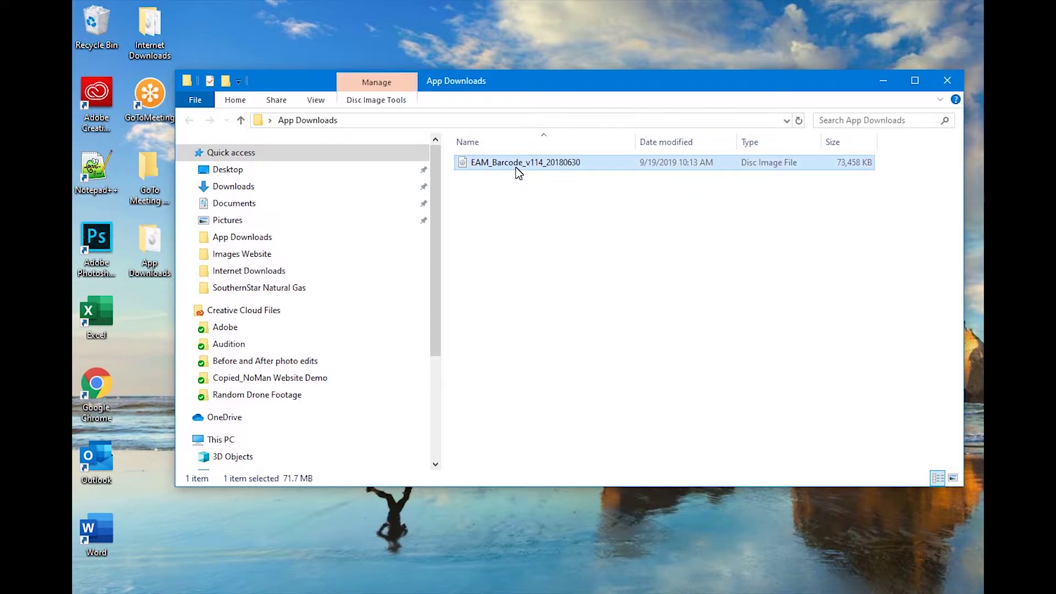
right_click(518, 172)
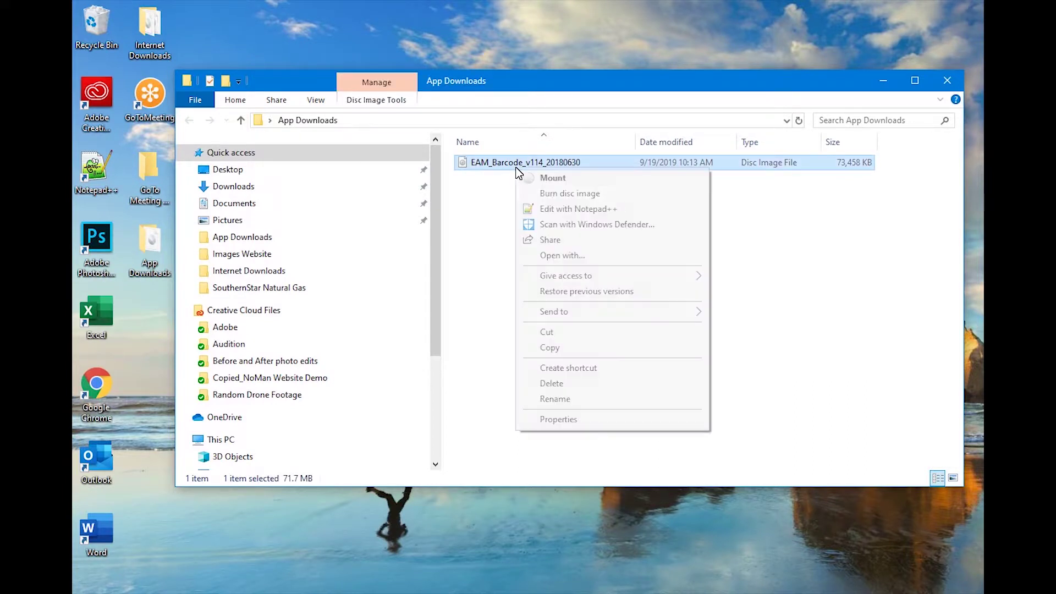
click(547, 179)
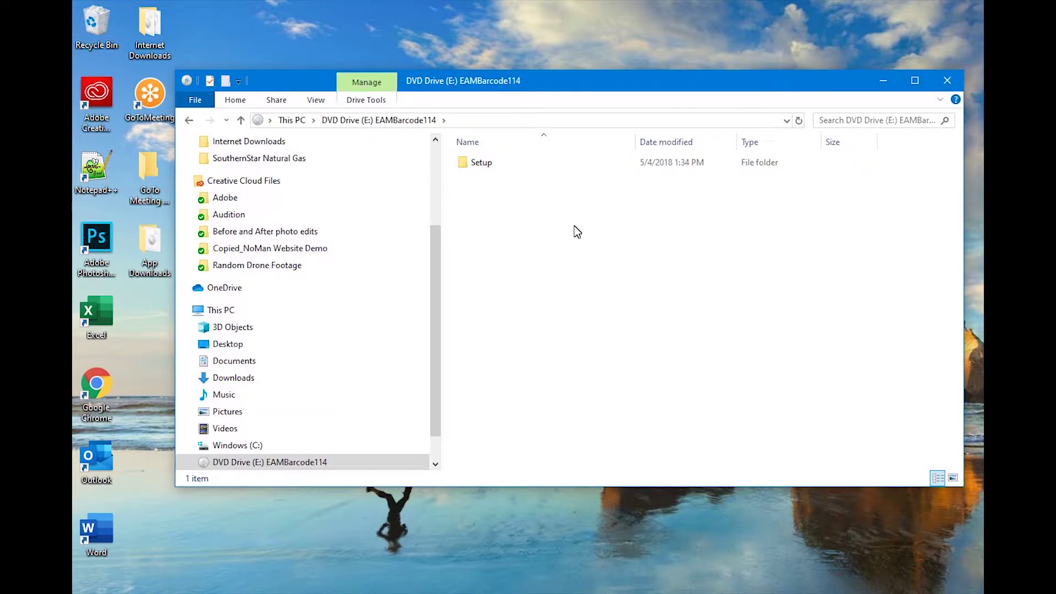
- Open the Setup folder on the mounted disc and run BarcodingSetup as administrator
double_click(482, 168)
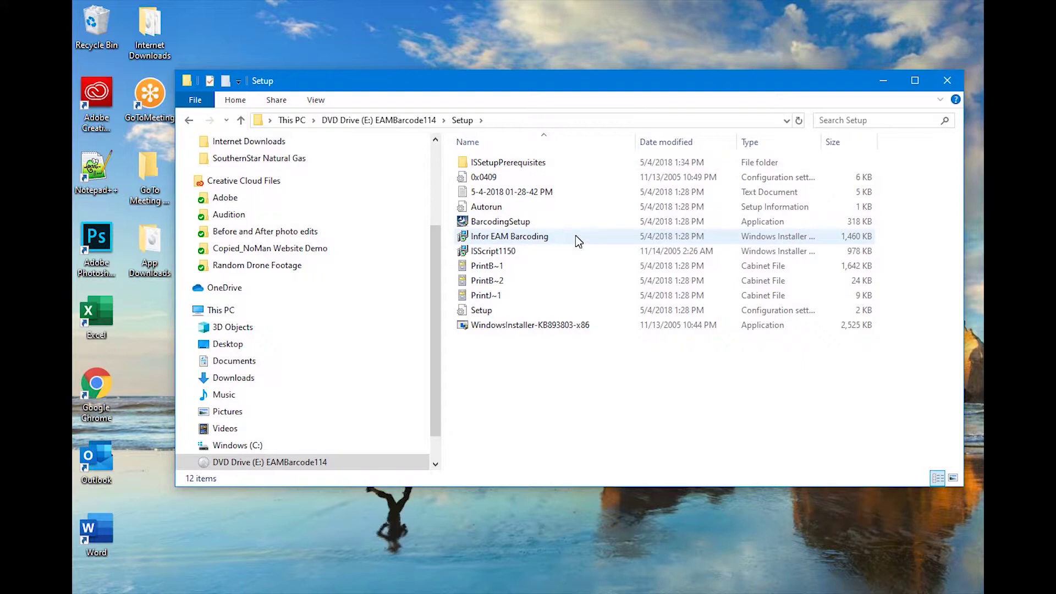
click(562, 228)
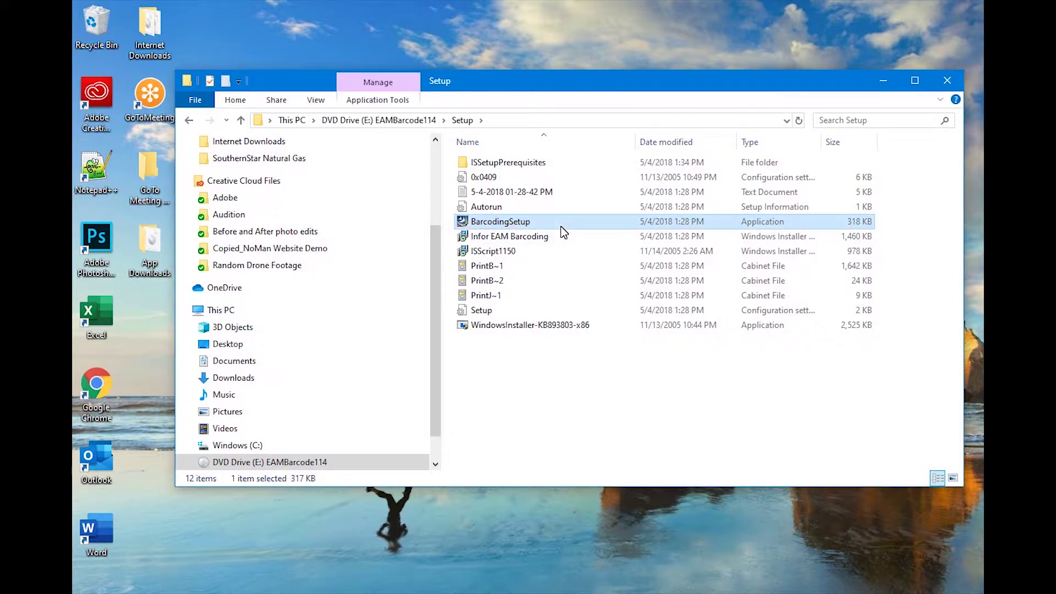
right_click(561, 228)
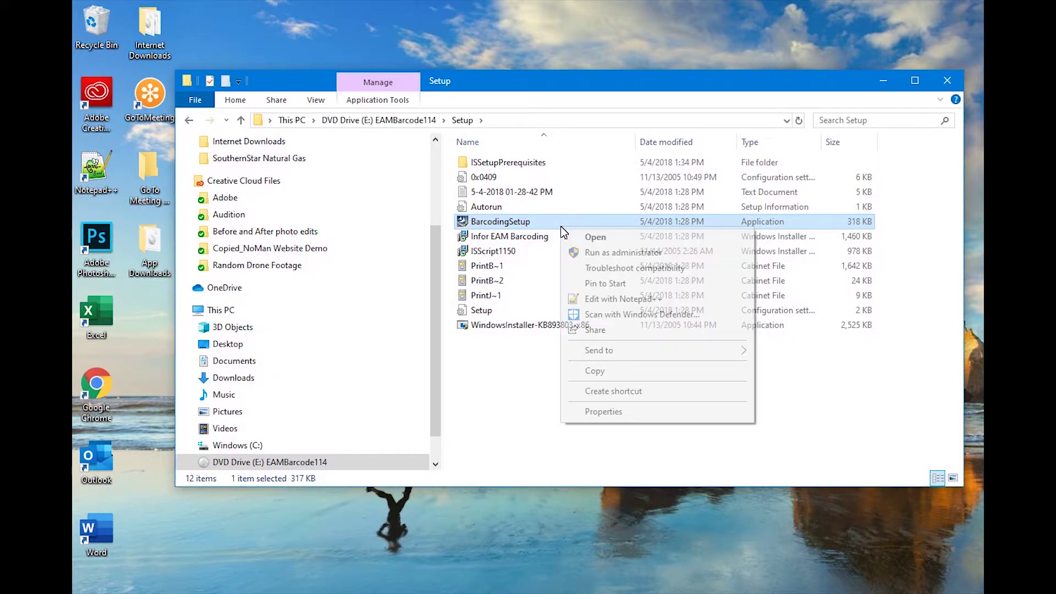
click(594, 256)
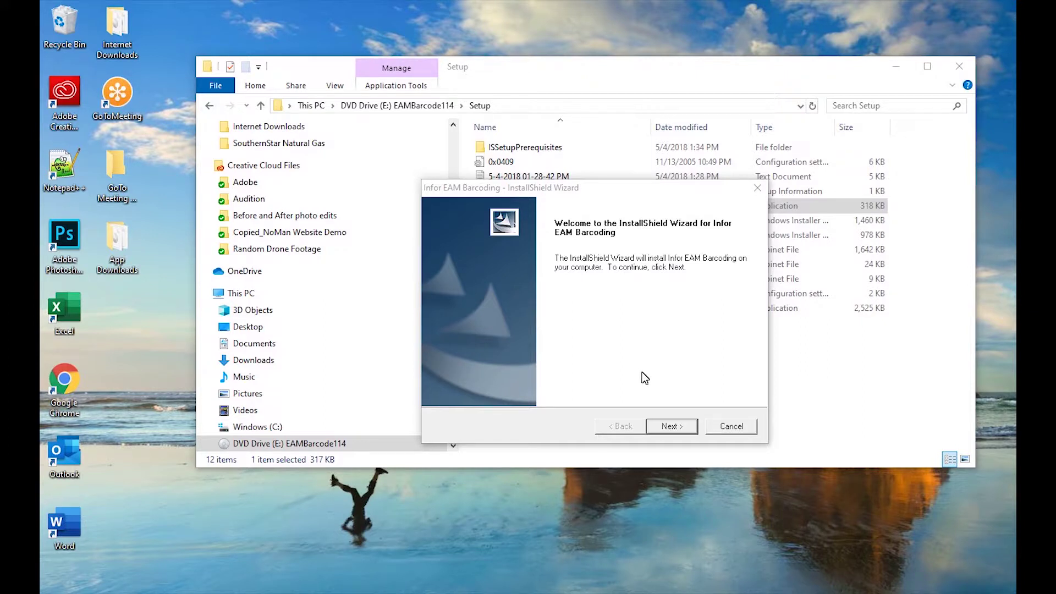
- Accept the license agreement and enter DigitalThinker, Inc as the company name, keeping the installation available to all users
click(665, 427)
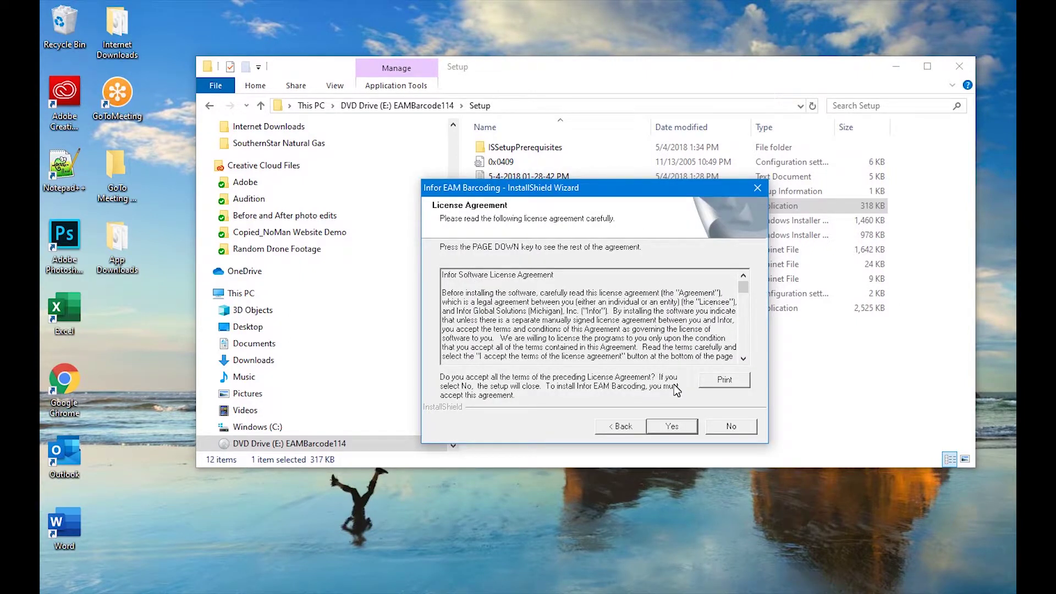
click(676, 427)
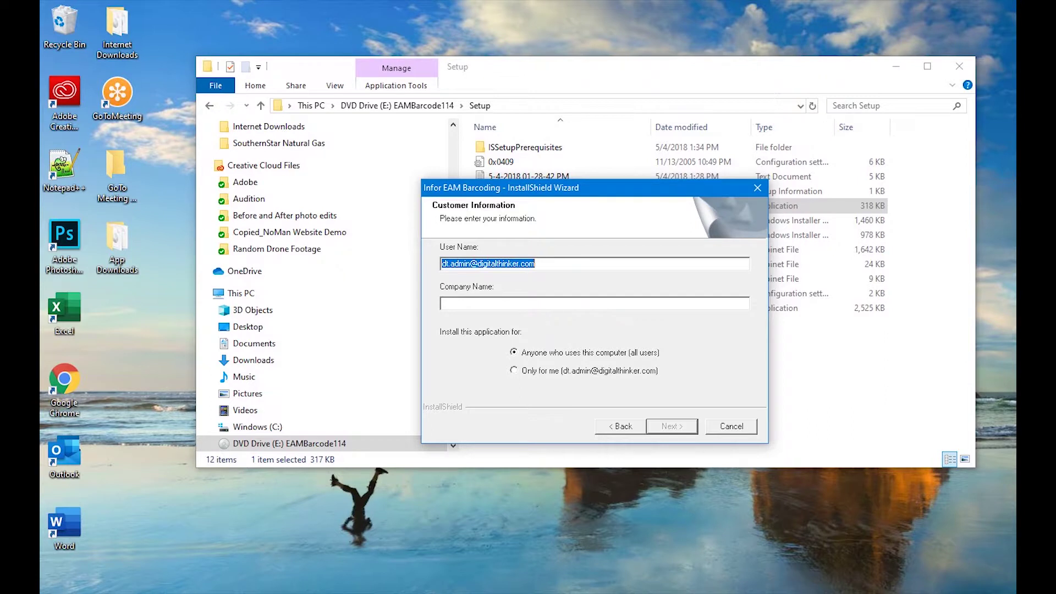
click(548, 304)
text(DigitalThinker, Inc)
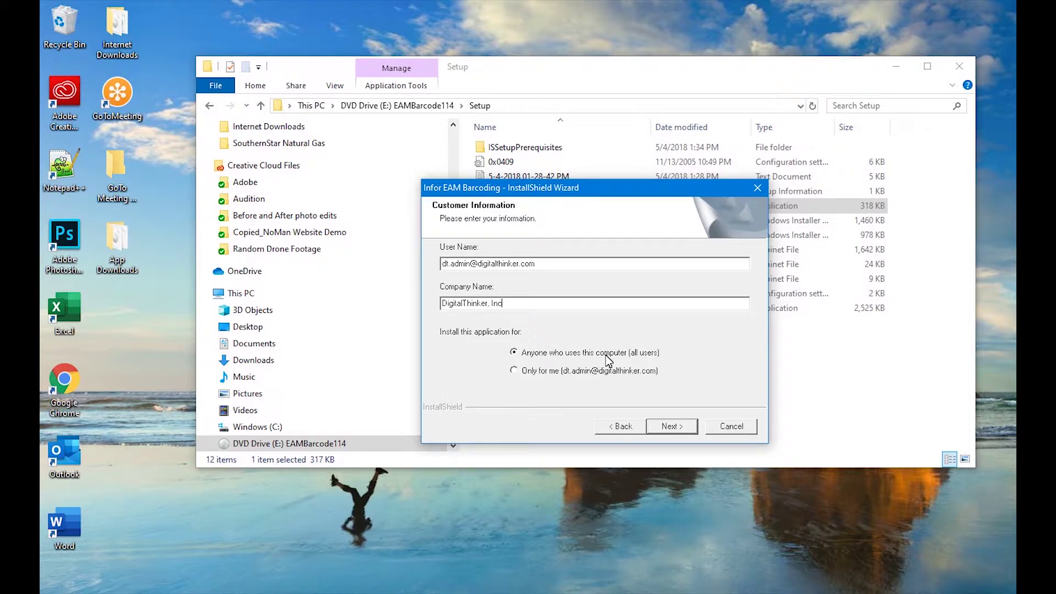
click(666, 429)
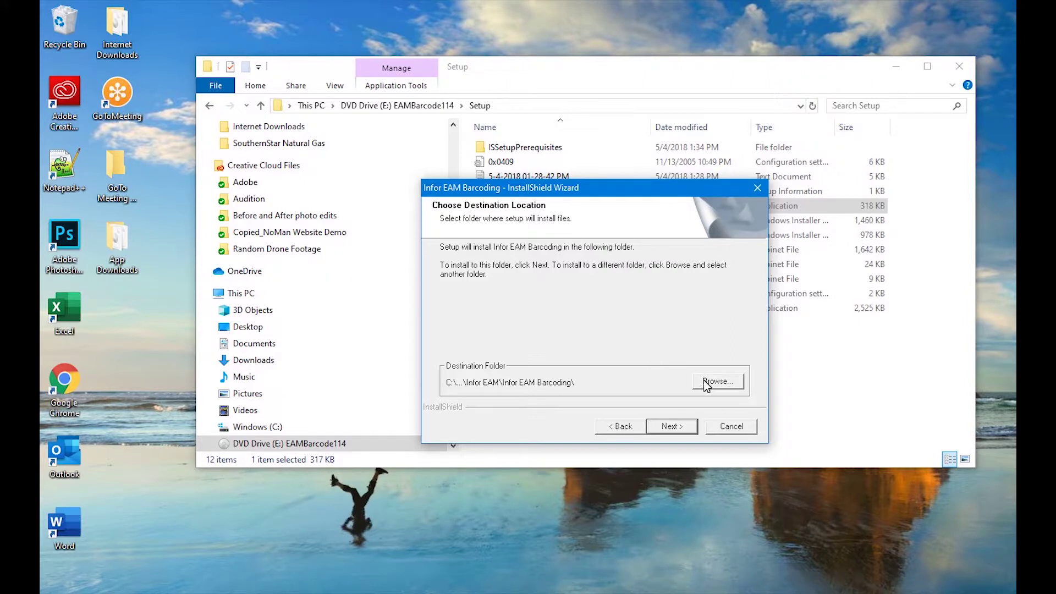
- Install Infor EAM Barcoding to the default folder with the Complete setup type, retrying at the IIS error, and finish the wizard
click(668, 427)
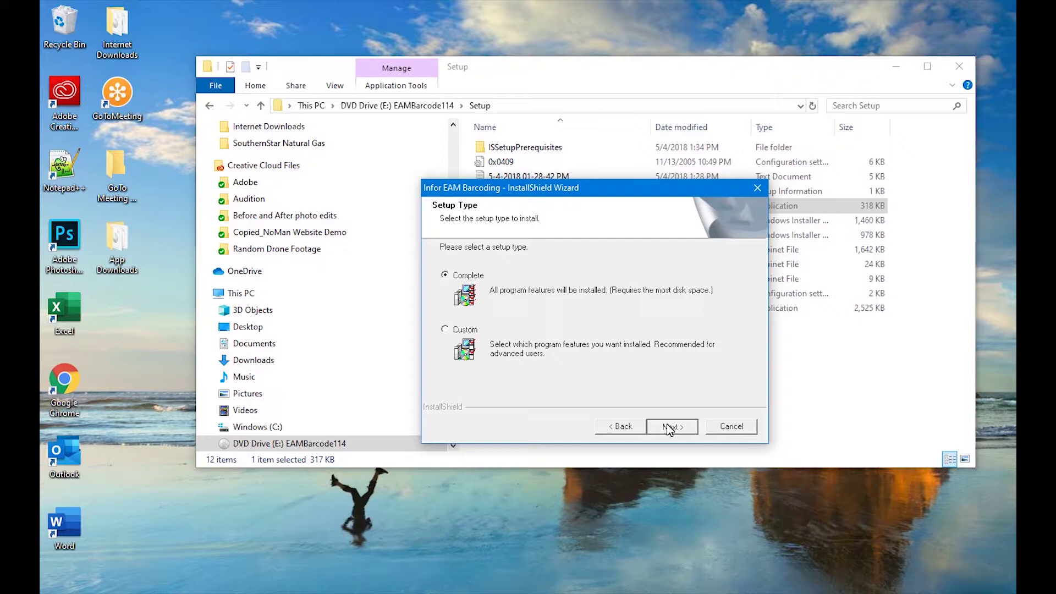
click(666, 424)
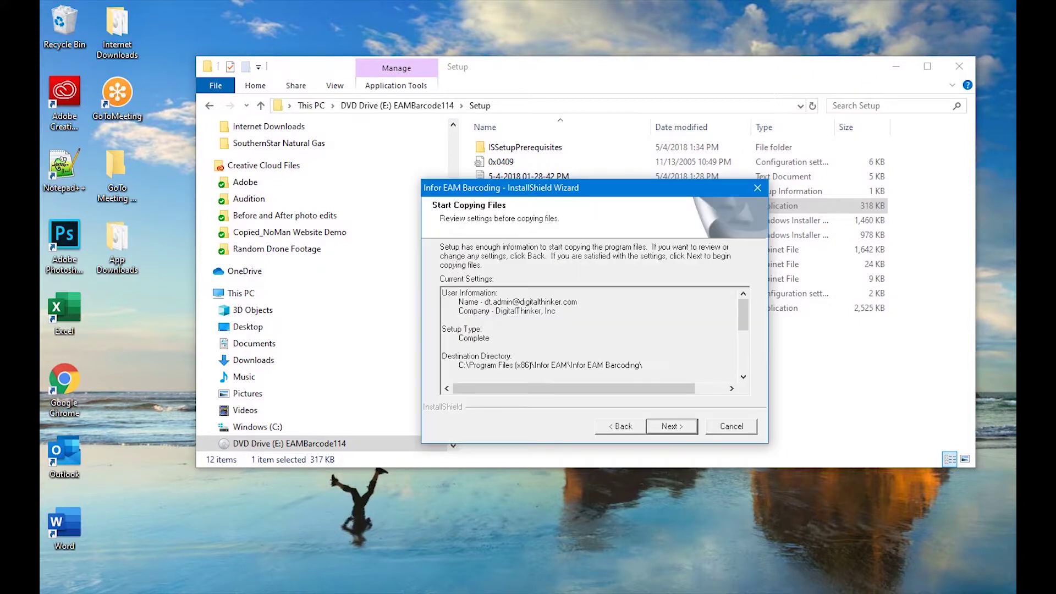
click(683, 427)
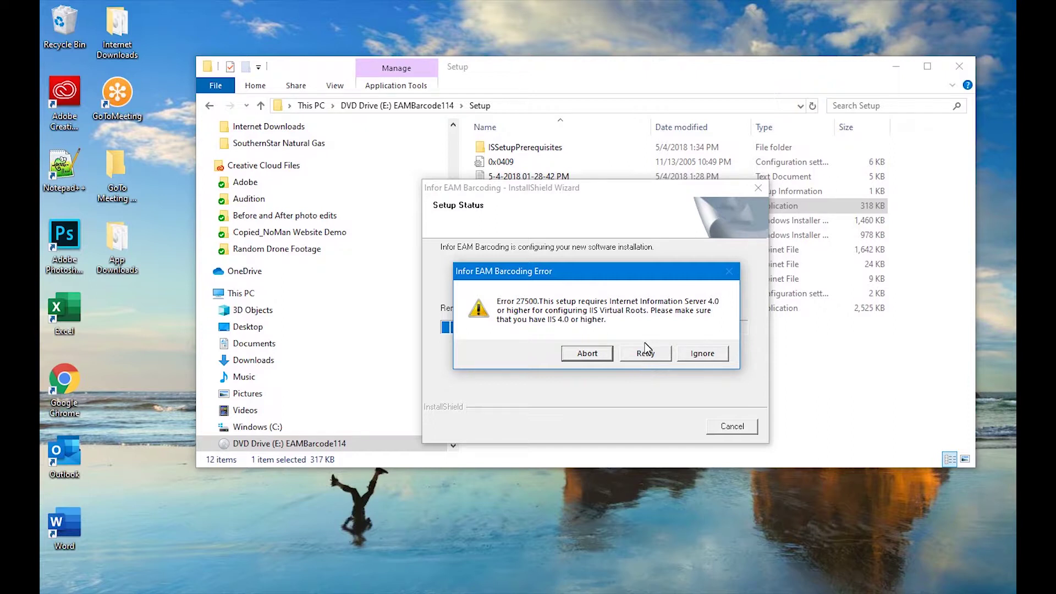
click(647, 352)
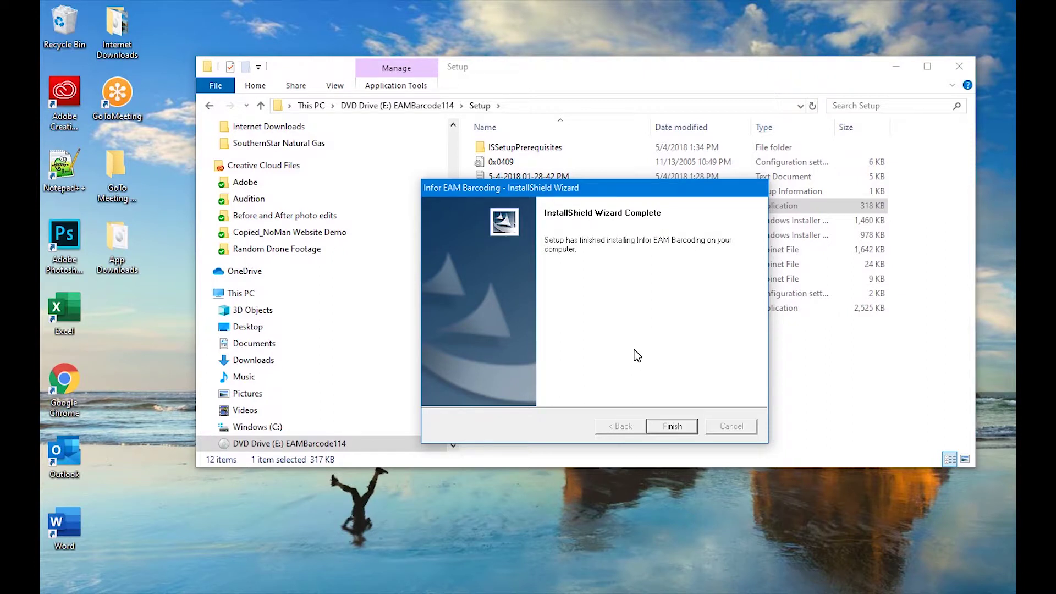
click(681, 429)
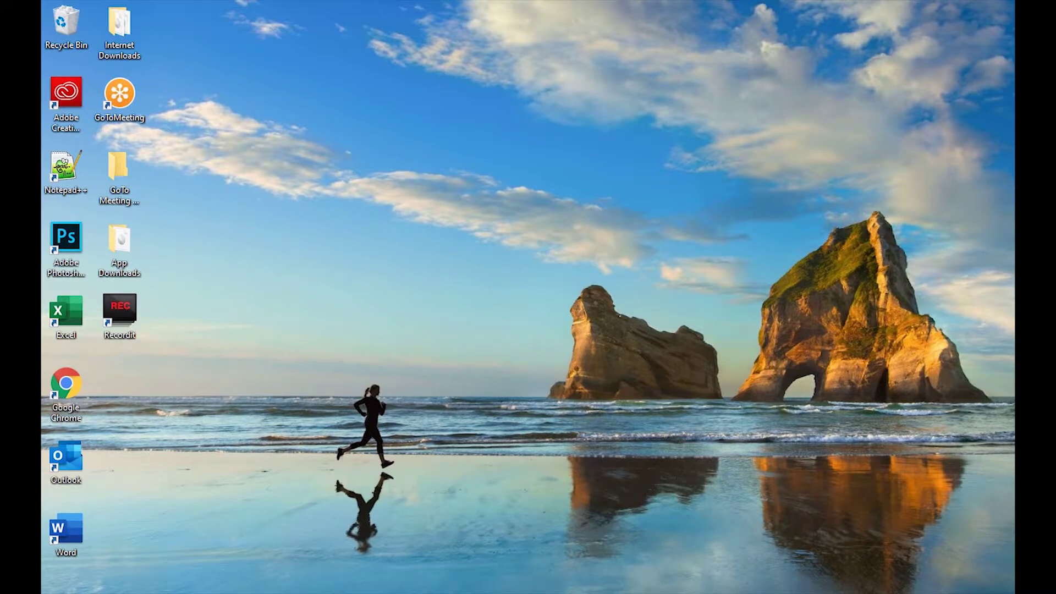
- Create an Infor EAM Barcoding shortcut on the desktop and move it to the middle of the free area
key(super)
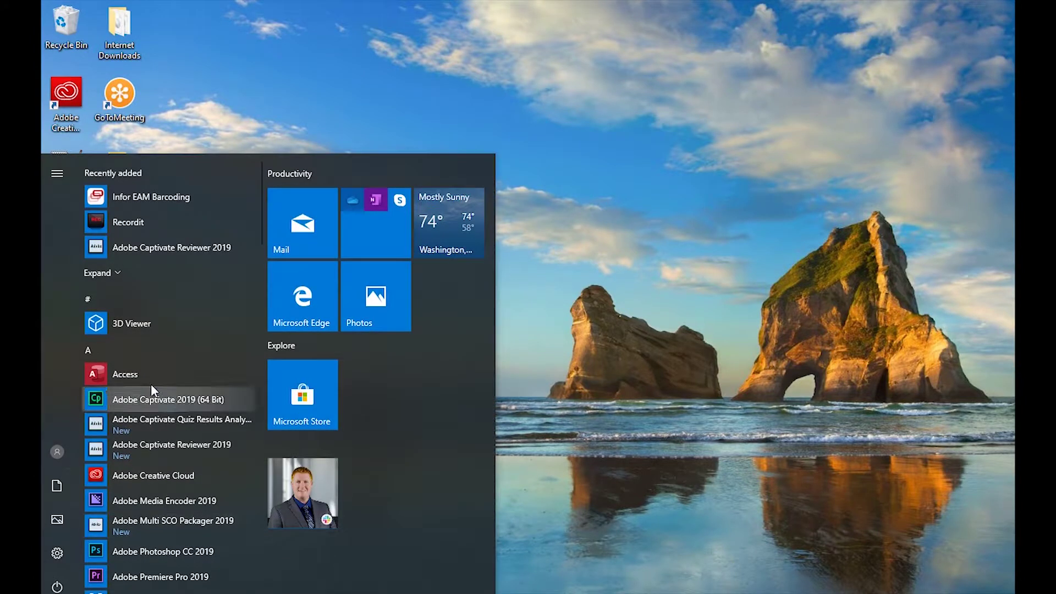
click(185, 202)
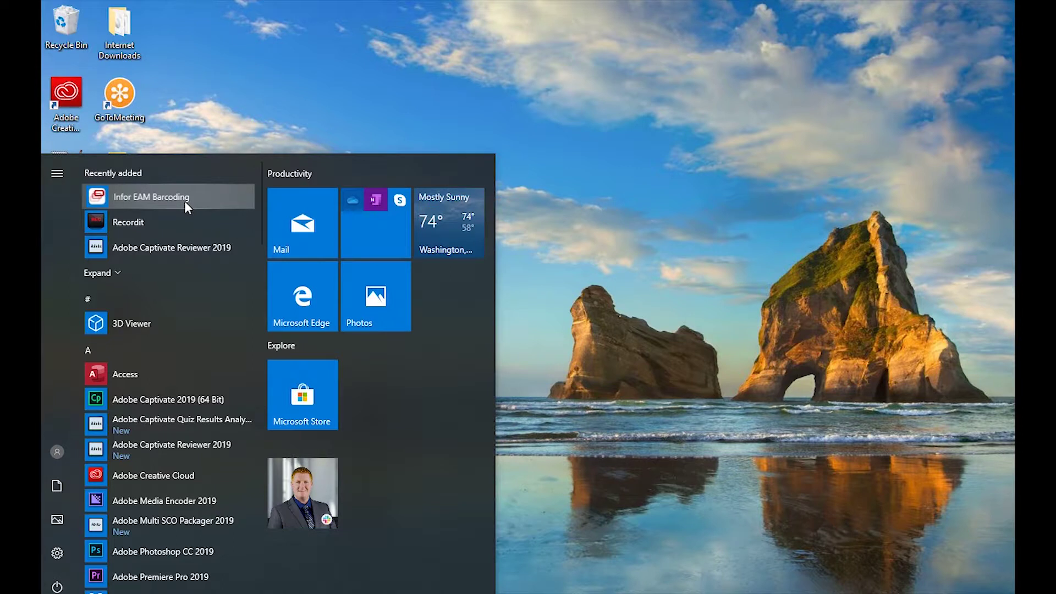
drag(184, 200, 463, 107)
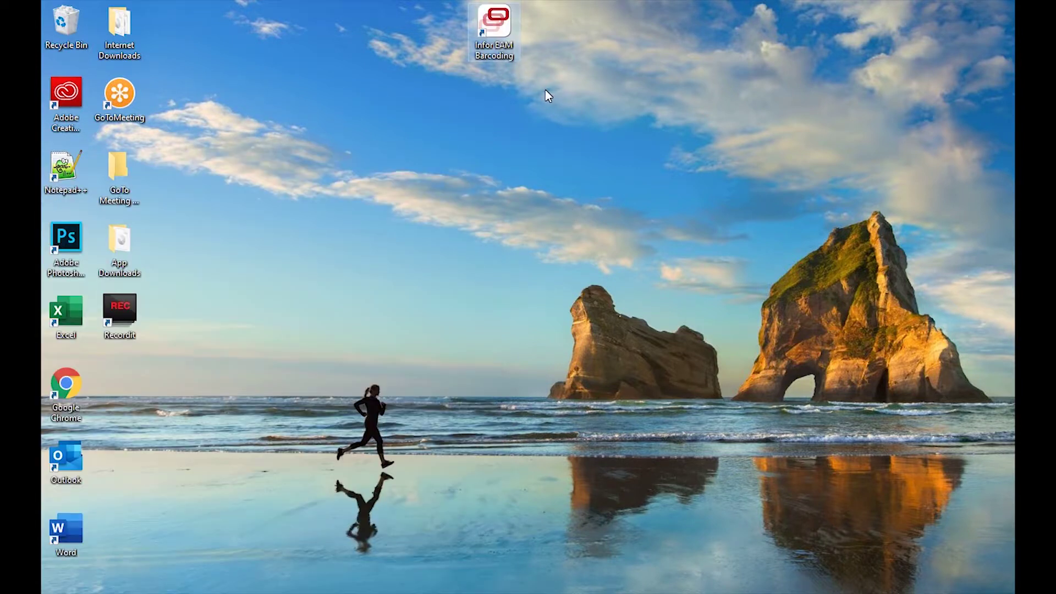
drag(498, 22, 499, 237)
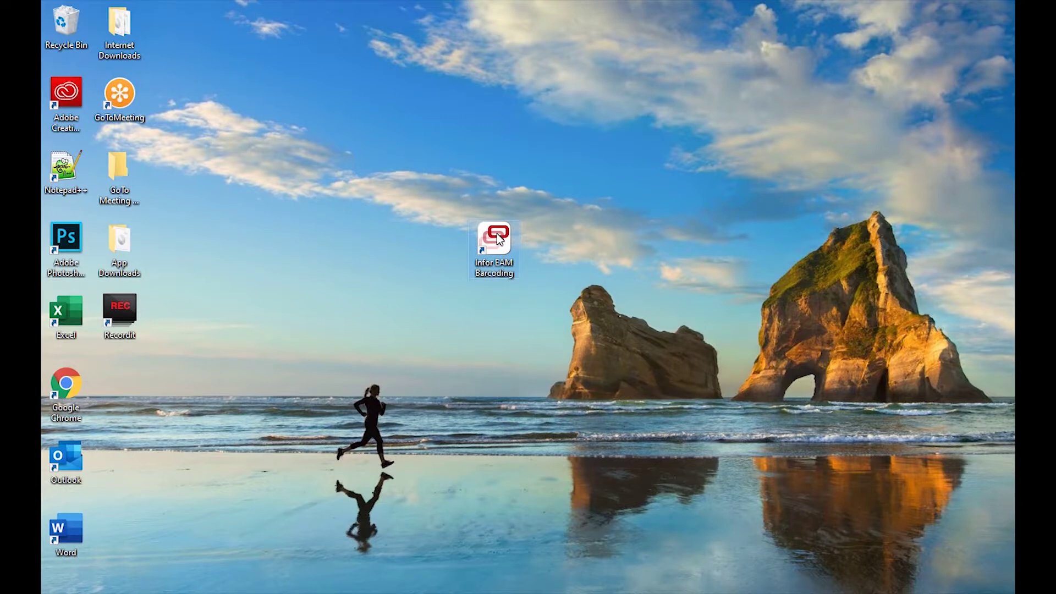
- Launch Infor EAM Barcoding and fill in the server settings with user ID R5, the account password, organization ORG1 and connection ID PRD
double_click(498, 237)
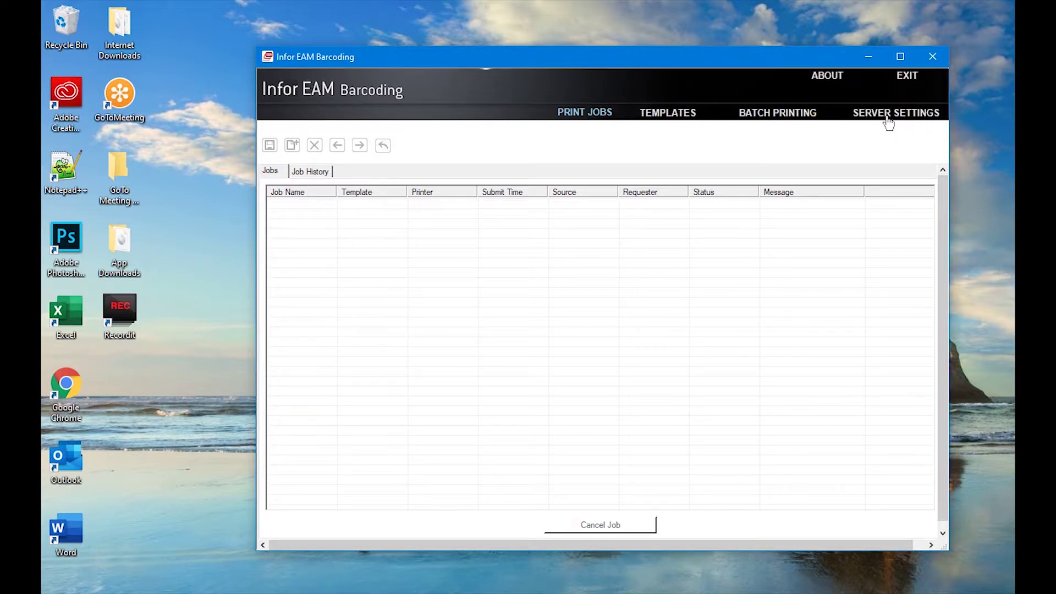
click(888, 115)
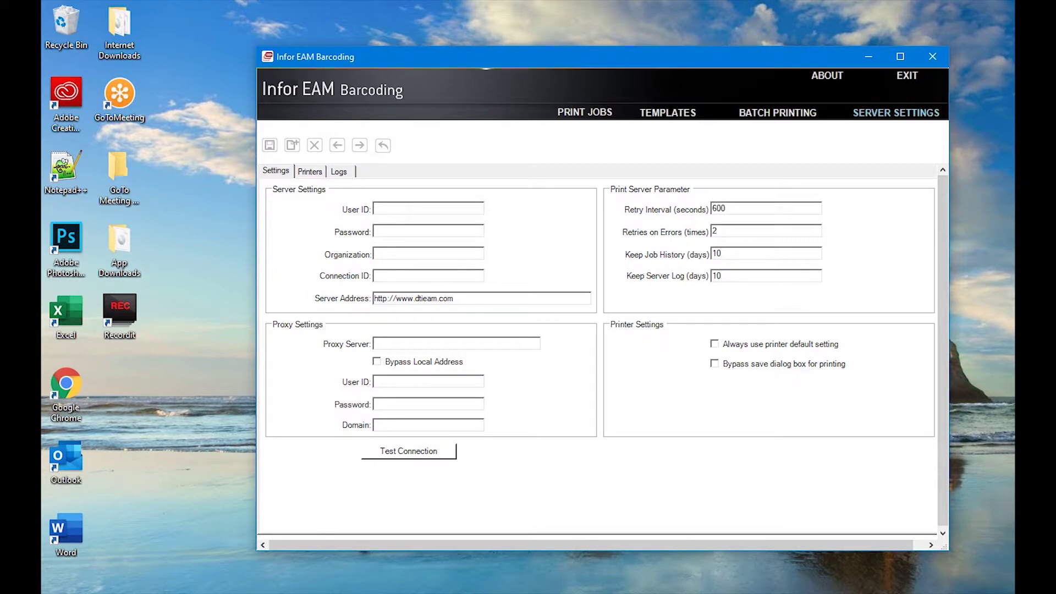
text(R5)
key(Tab)
text(*******)
text(ORG1)
text(PRD)
- Open the connection check, review the sample result in the Test Settings.PNG image, and close the check without running it
click(419, 458)
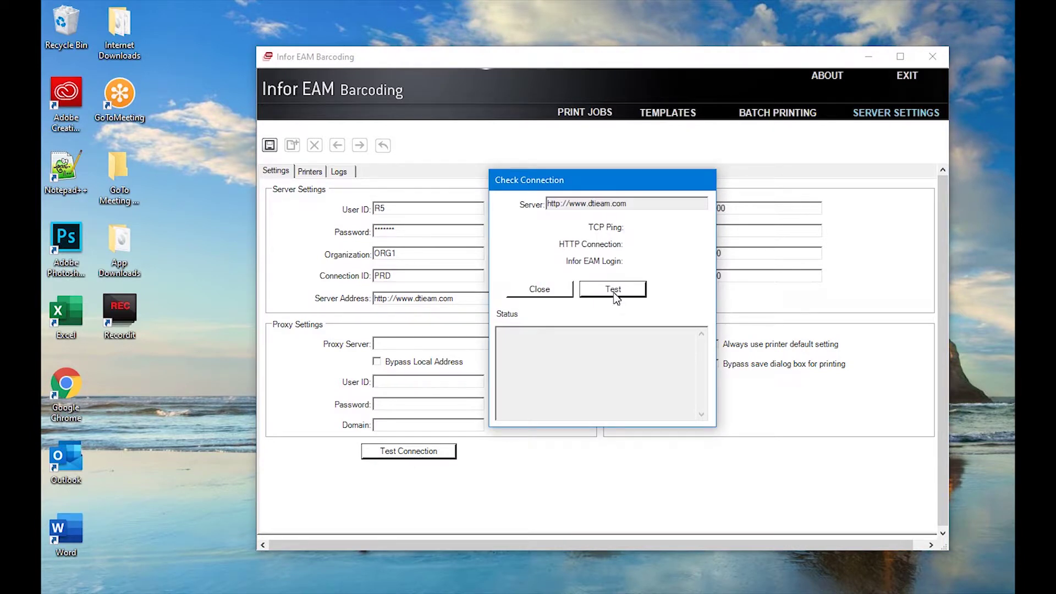
click(567, 584)
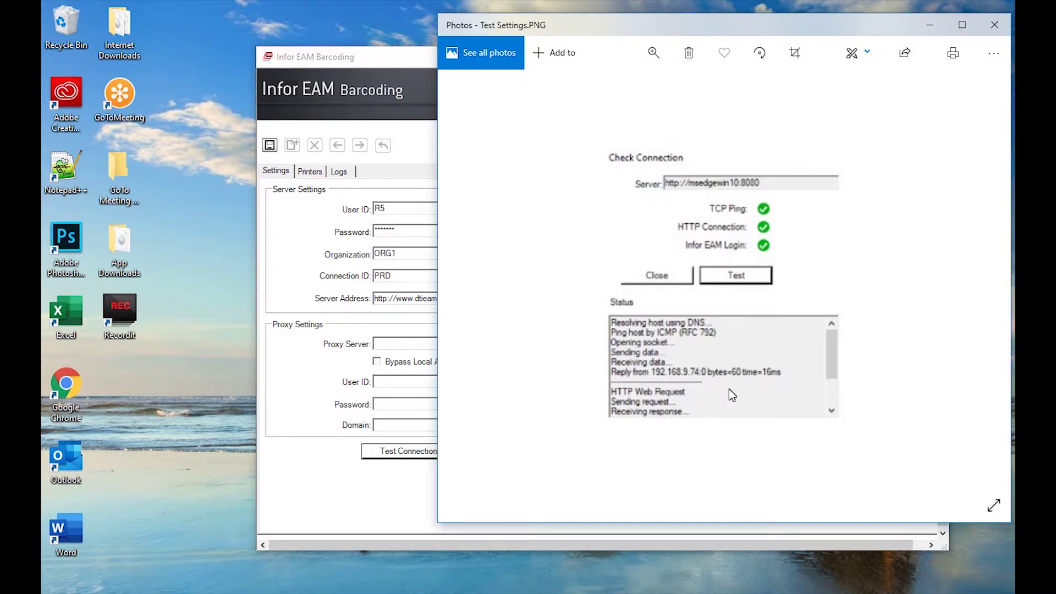
click(930, 25)
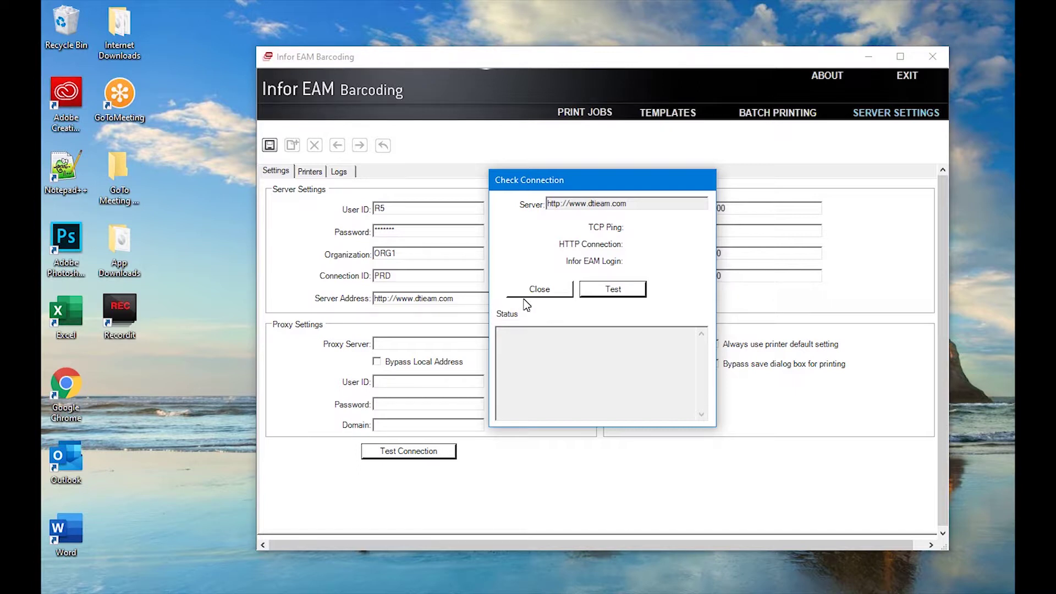
click(540, 289)
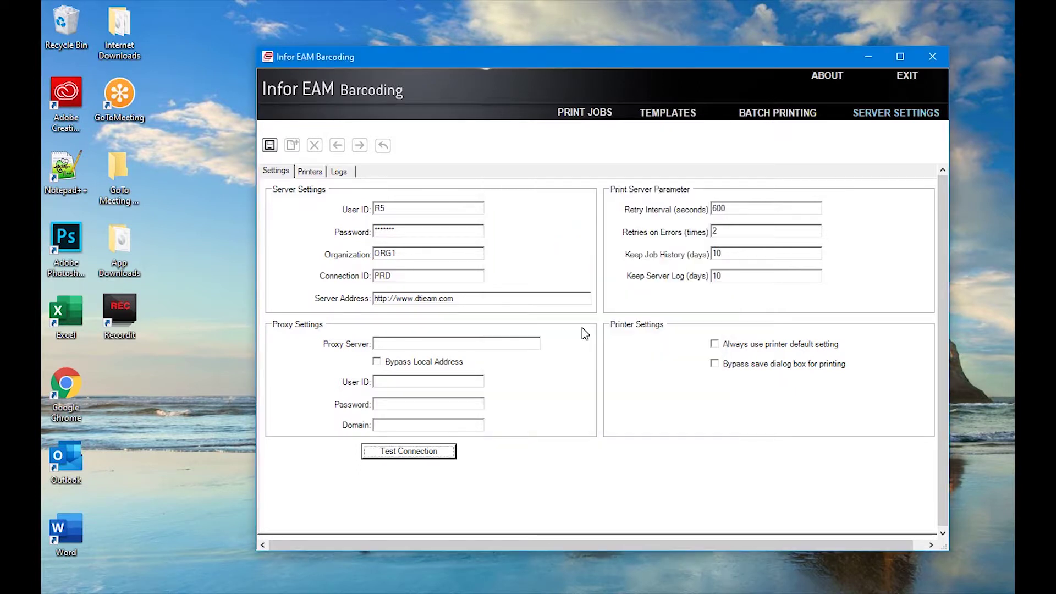
- Hide every printer except Zebra 90 from the visible printer list and save the server settings
click(311, 172)
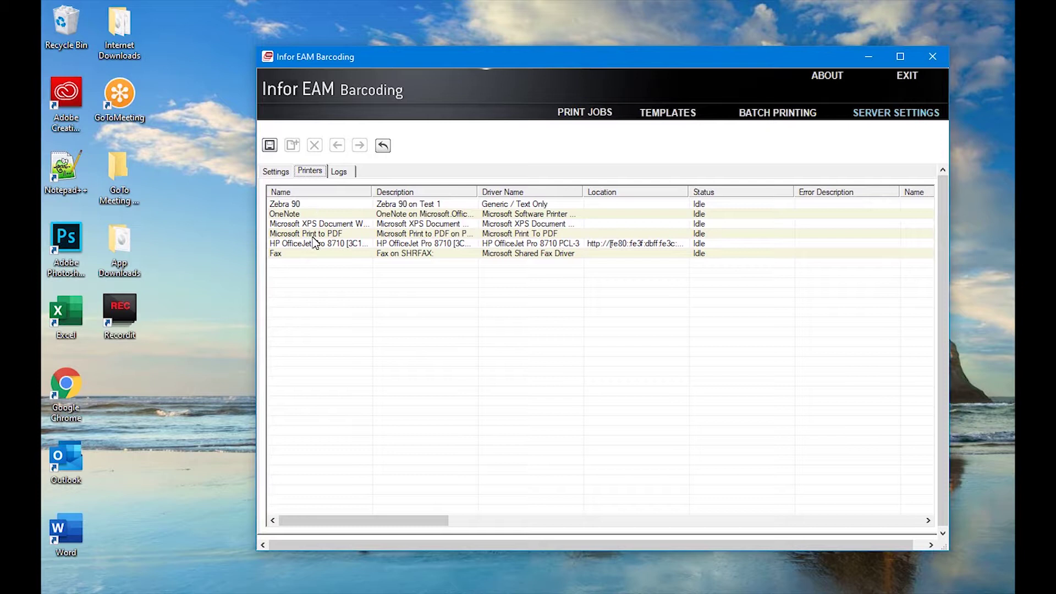
double_click(307, 206)
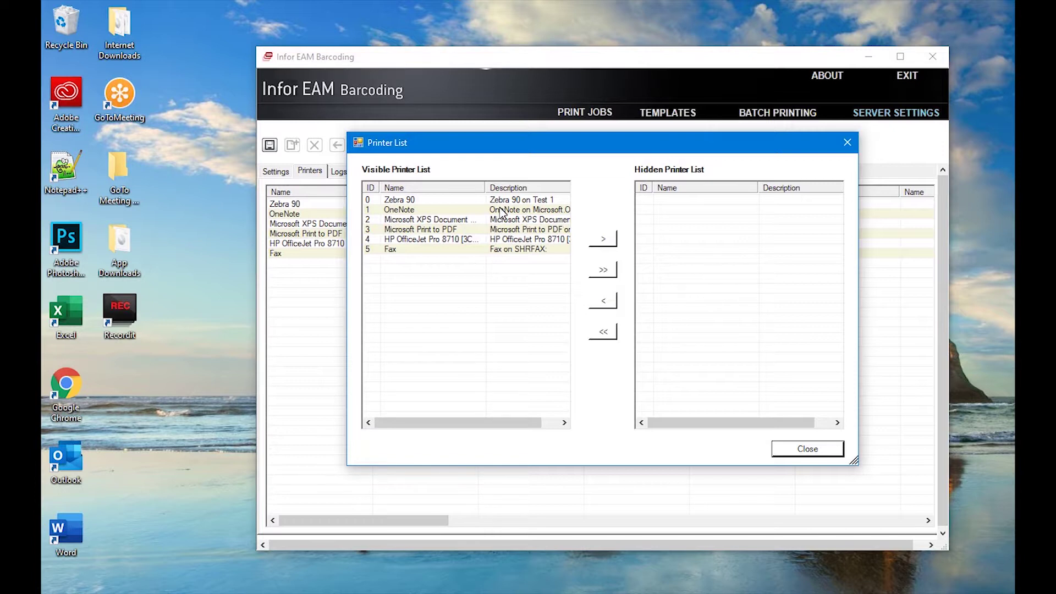
click(425, 210)
click(603, 242)
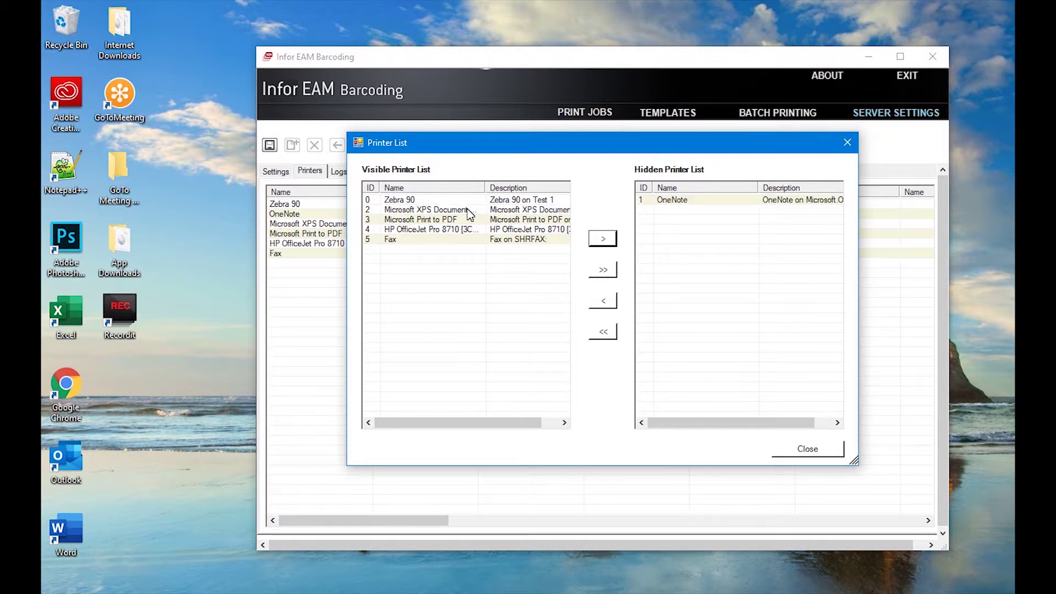
click(469, 212)
click(604, 242)
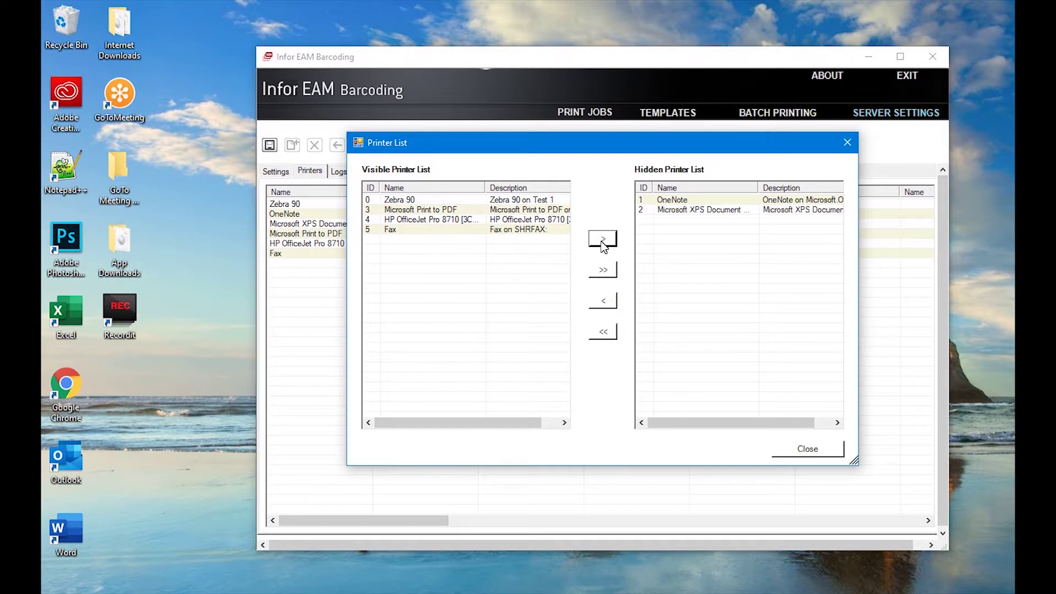
click(505, 212)
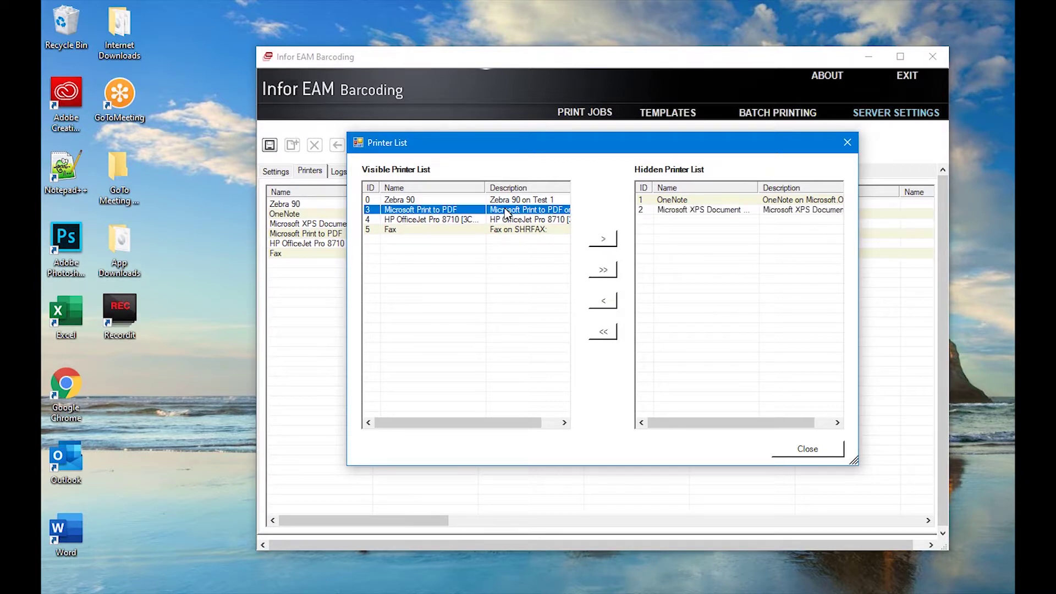
click(600, 242)
click(523, 213)
click(598, 241)
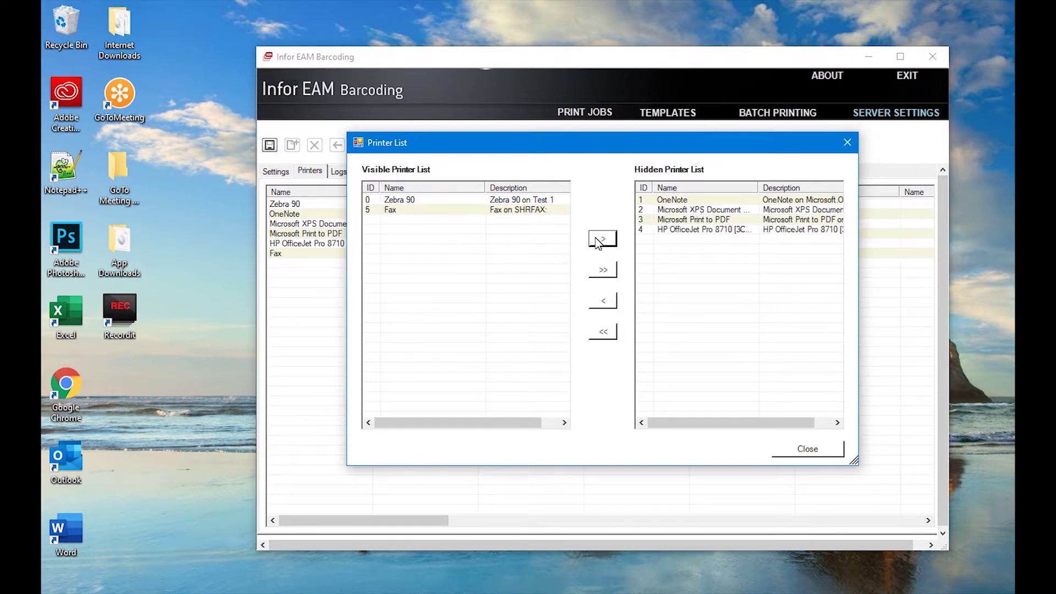
click(536, 213)
click(598, 242)
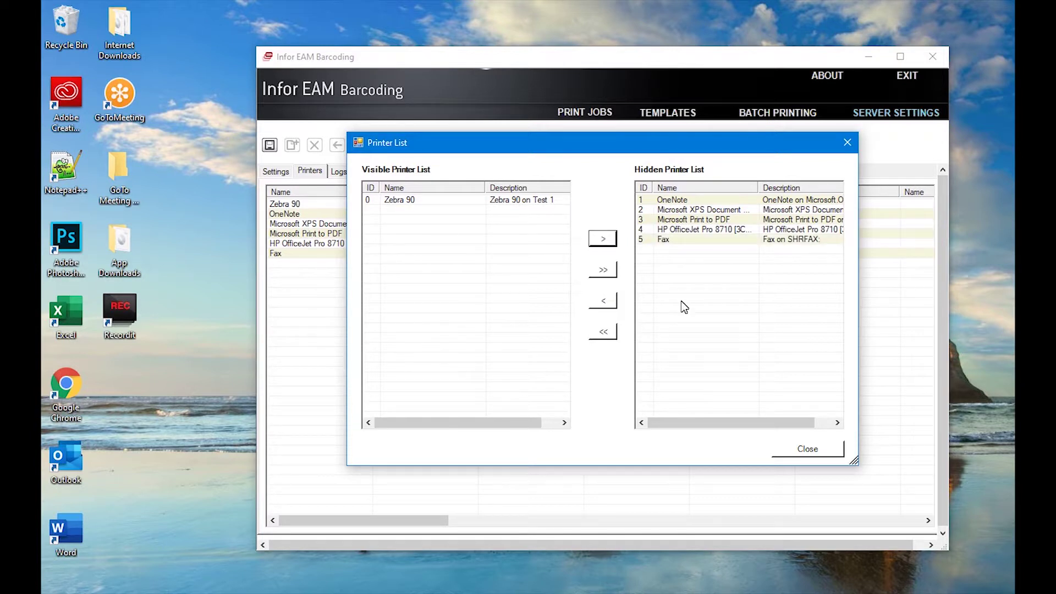
click(785, 450)
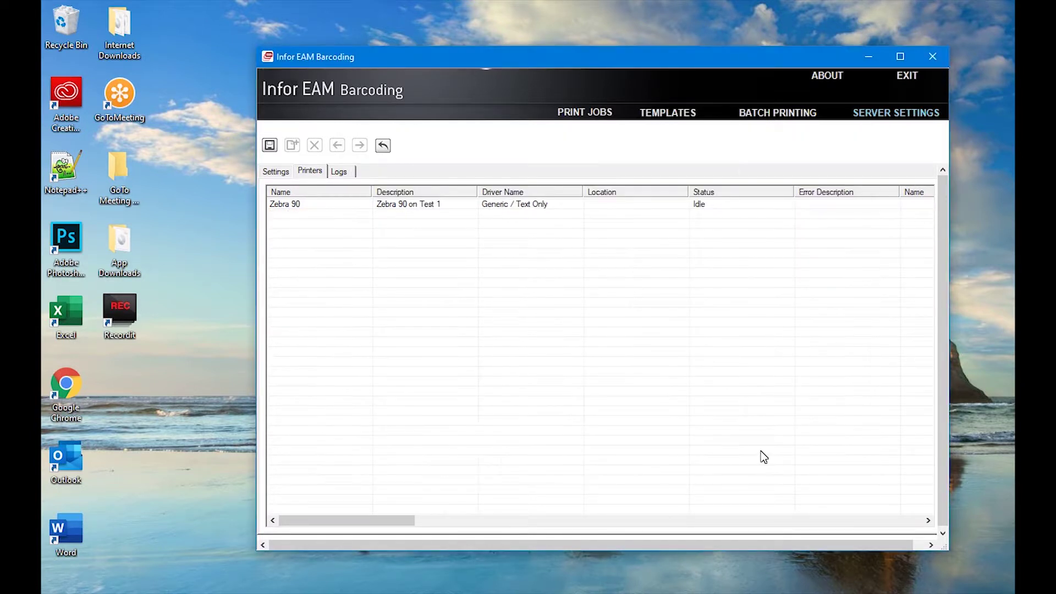
click(270, 146)
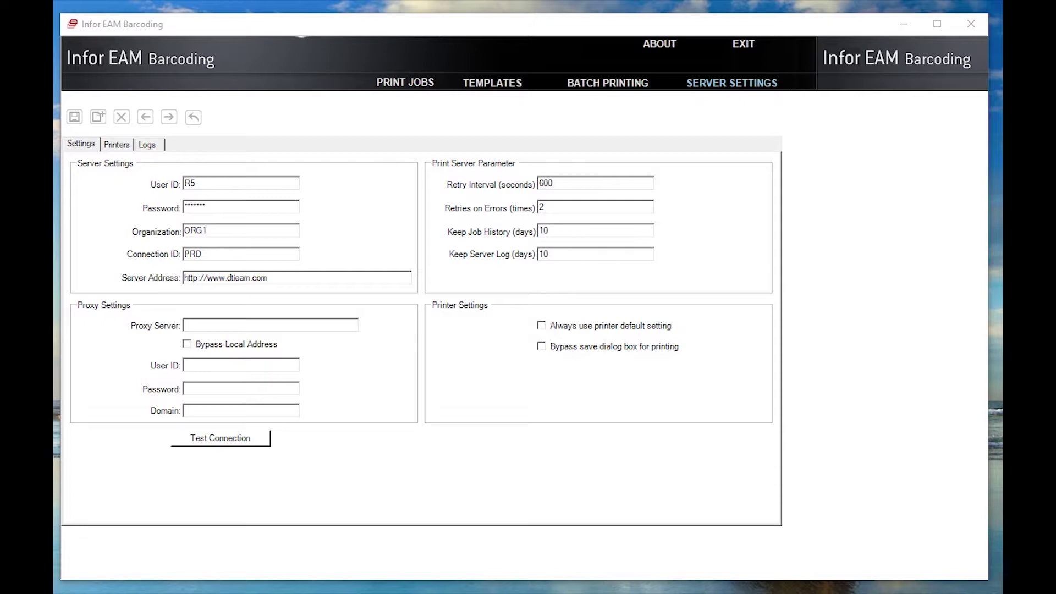
- Create a label template named Parts Labels Storeroom1 with Parts as its data source and save it
click(495, 84)
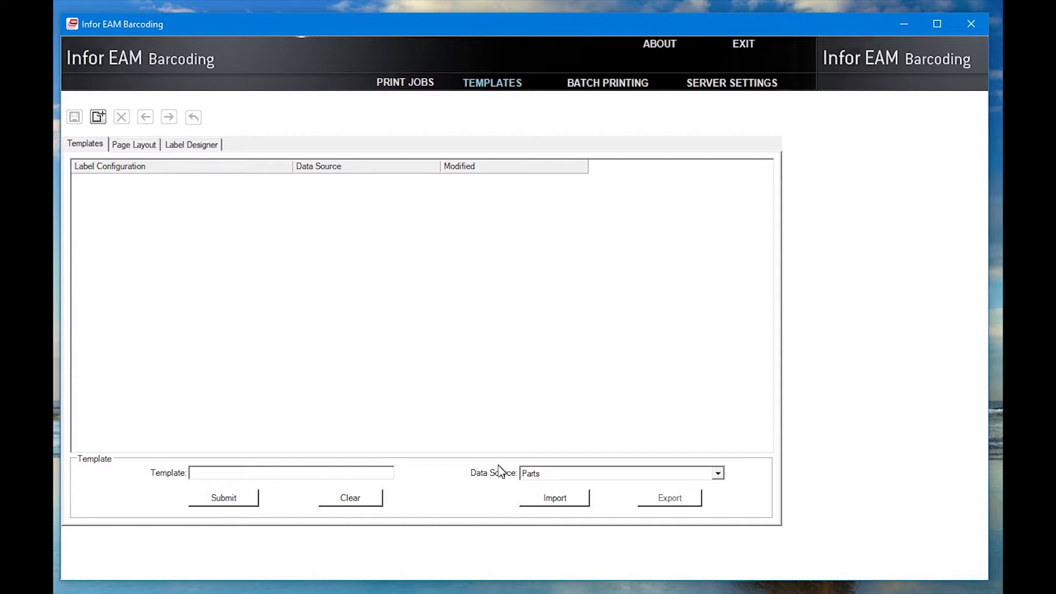
click(541, 475)
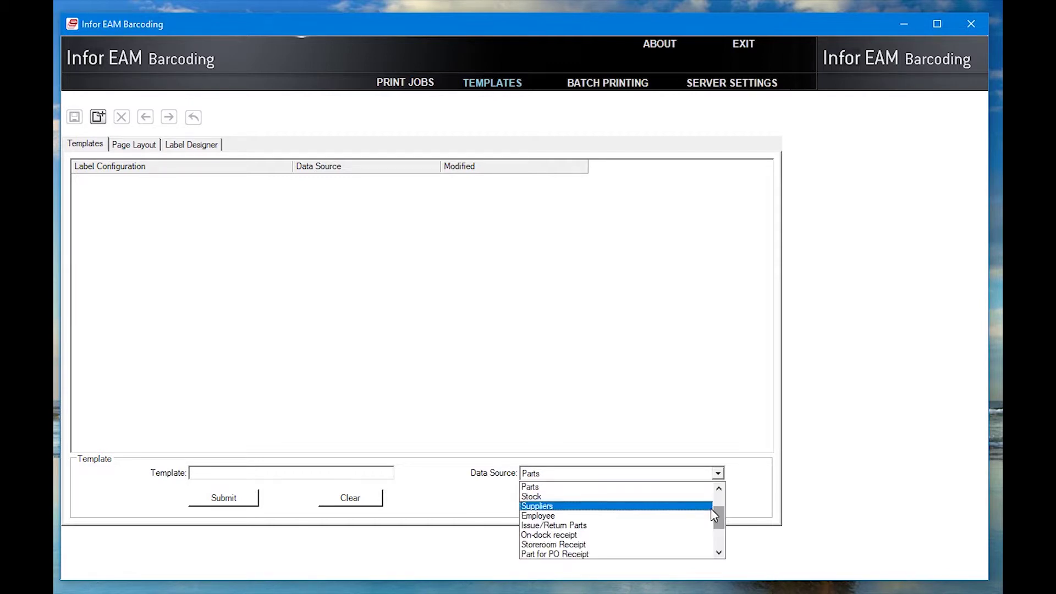
drag(719, 513, 716, 497)
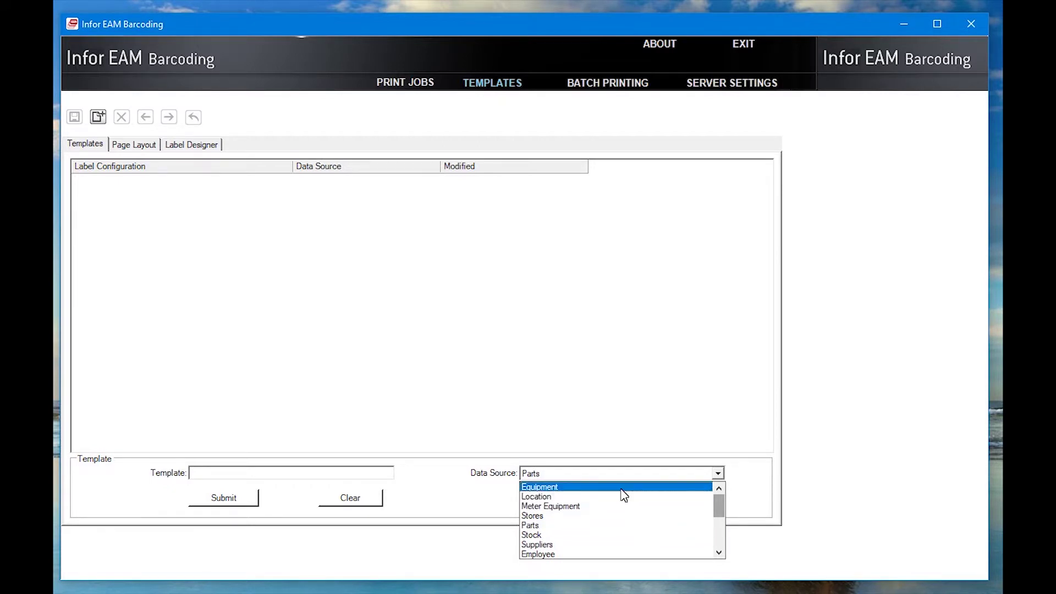
click(622, 489)
click(717, 474)
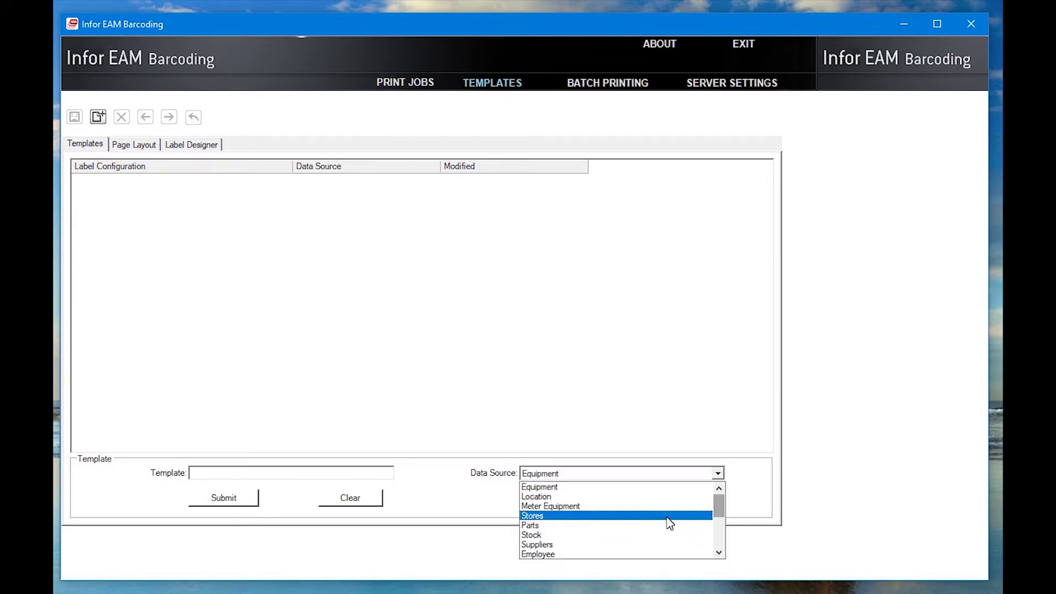
click(662, 525)
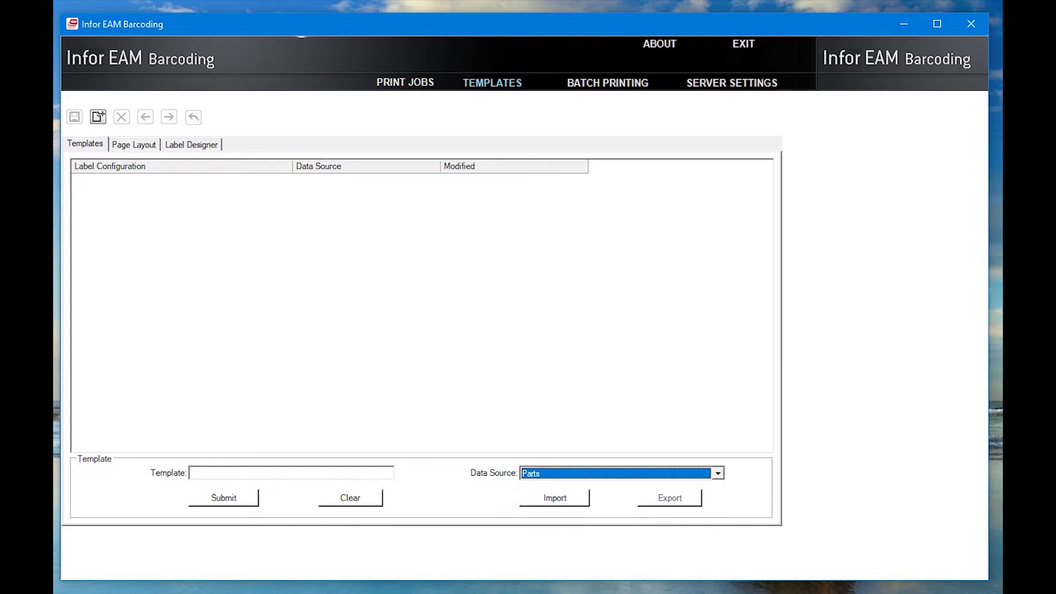
click(380, 474)
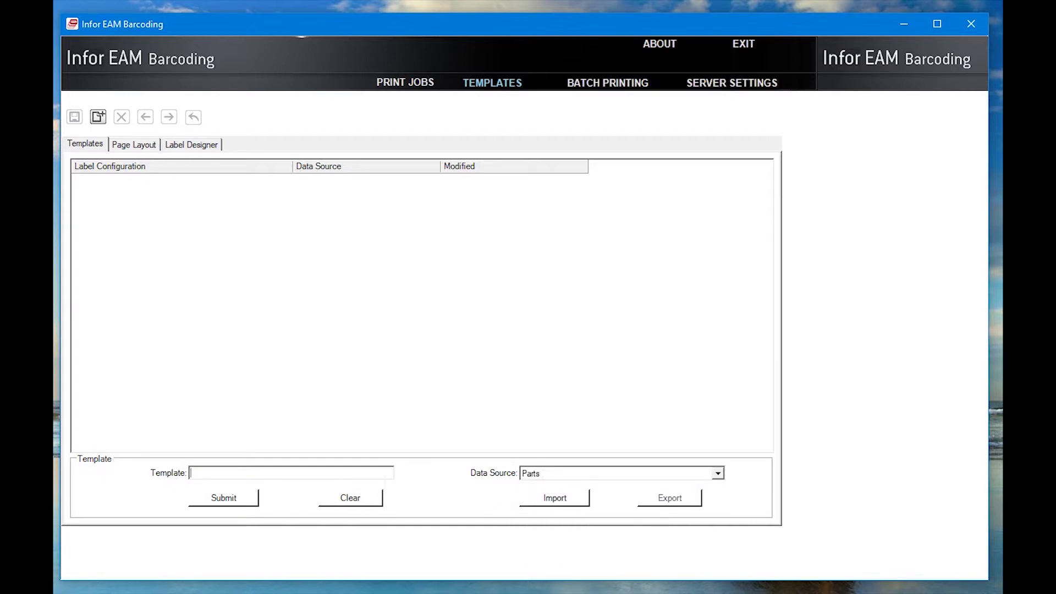
text(Parts Labels Storeroom1)
click(253, 502)
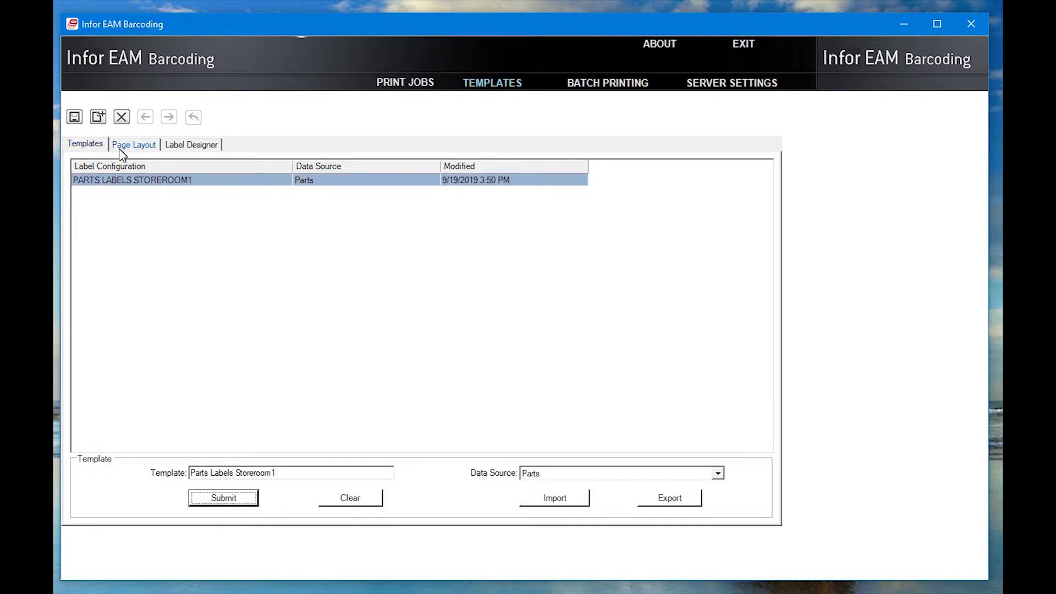
click(75, 124)
click(76, 124)
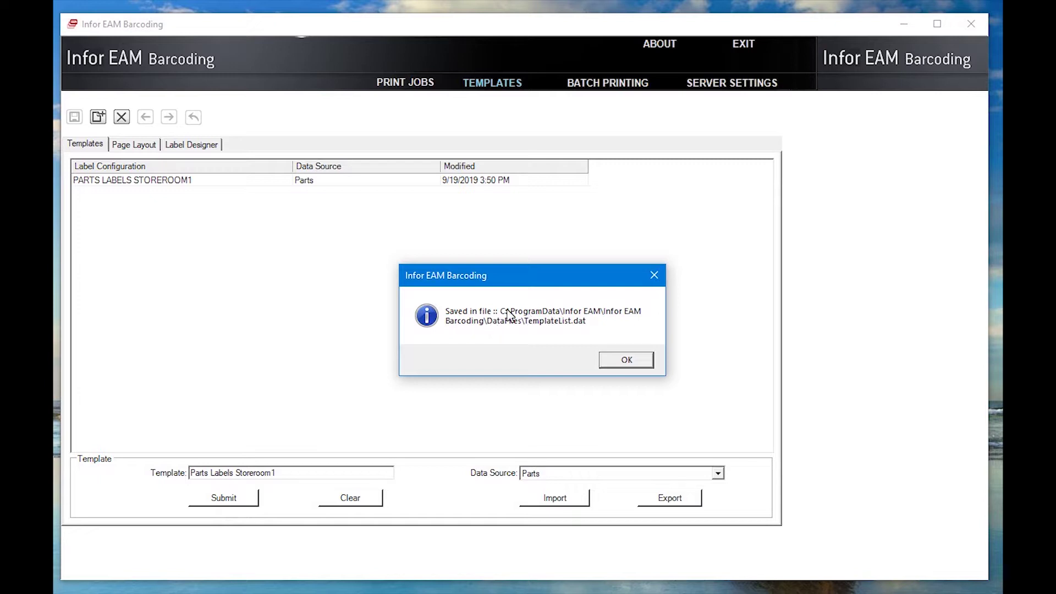
click(626, 361)
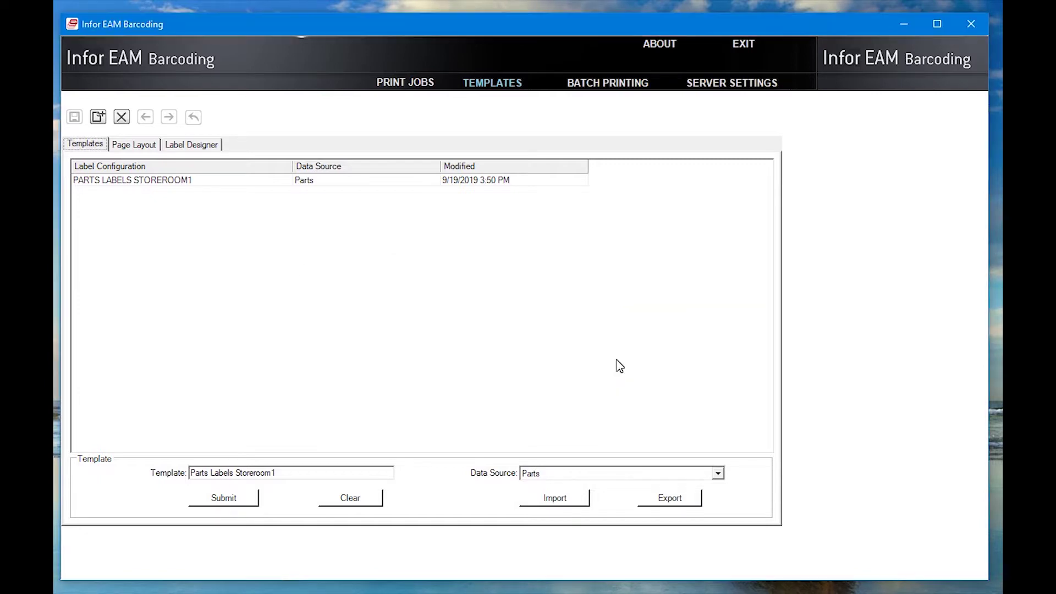
- Set the template's page layout to 3 labels across with the Continuous print type and save it
click(145, 153)
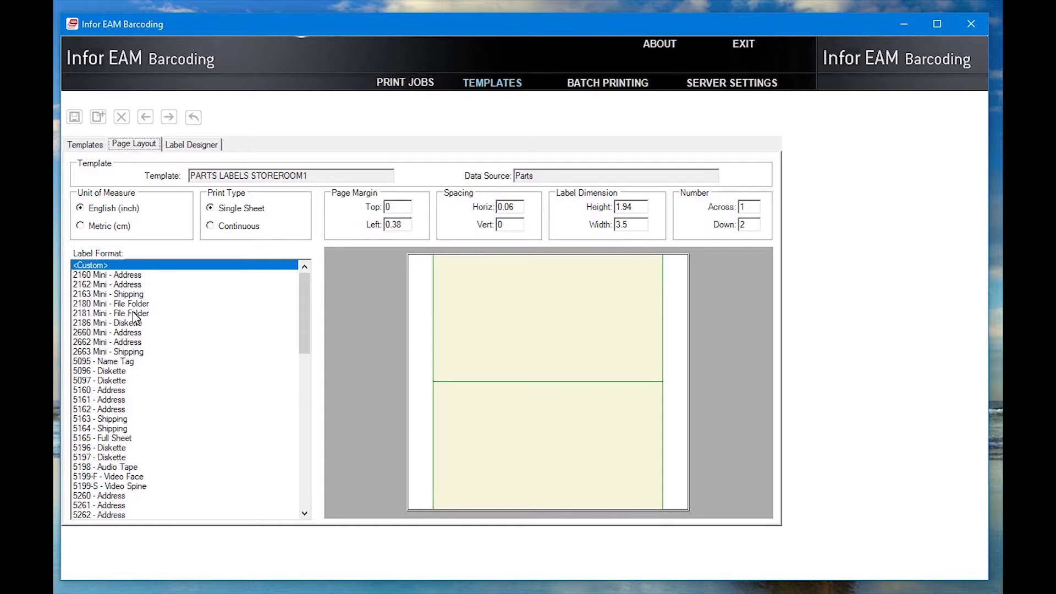
mouse_move(307, 322)
mouse_down()
mouse_move(292, 485)
mouse_move(292, 292)
mouse_up()
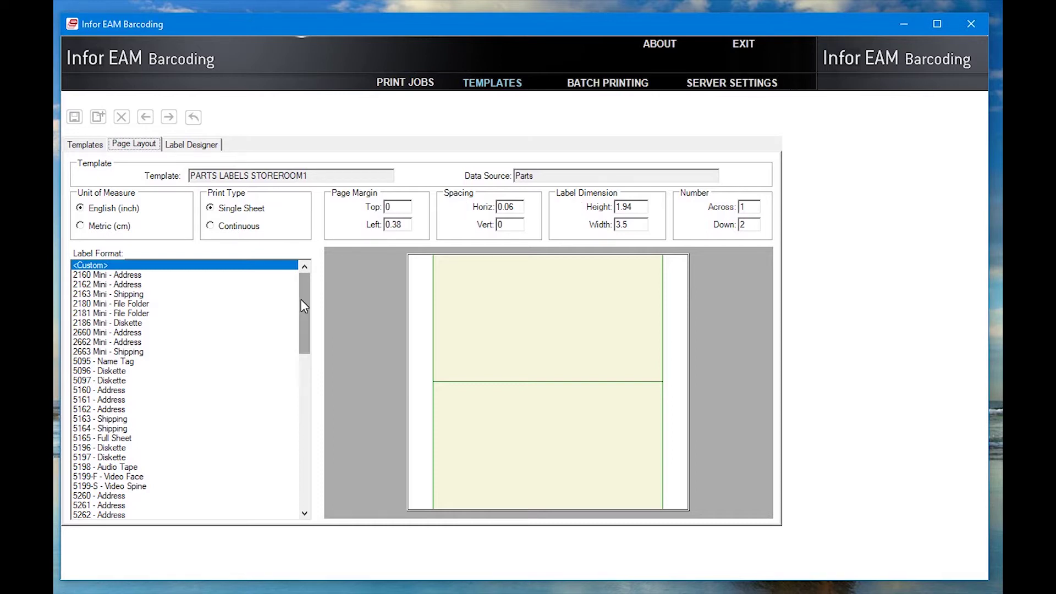
click(742, 209)
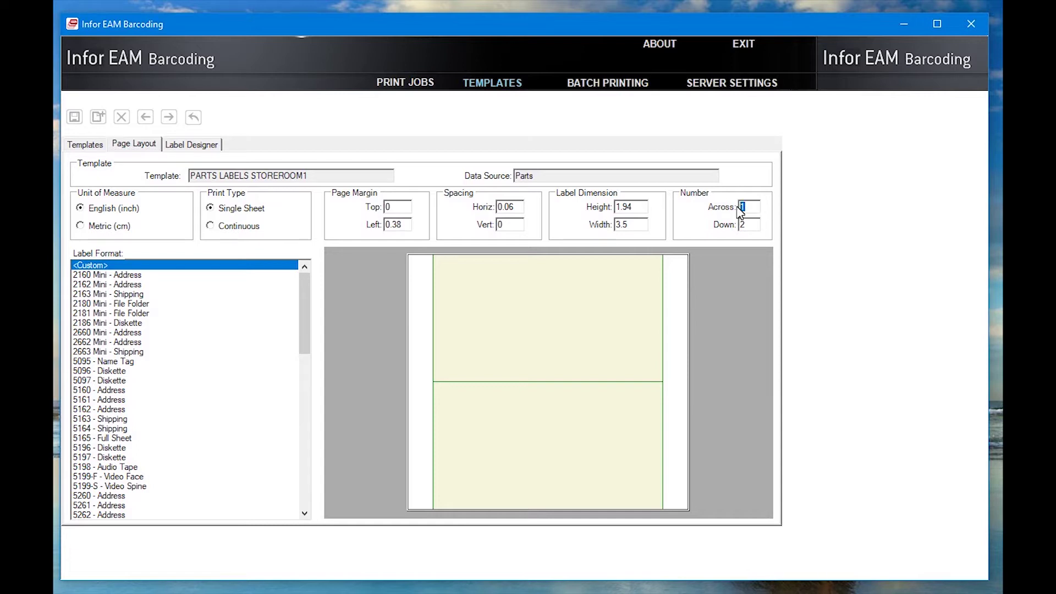
text(3)
key(Tab)
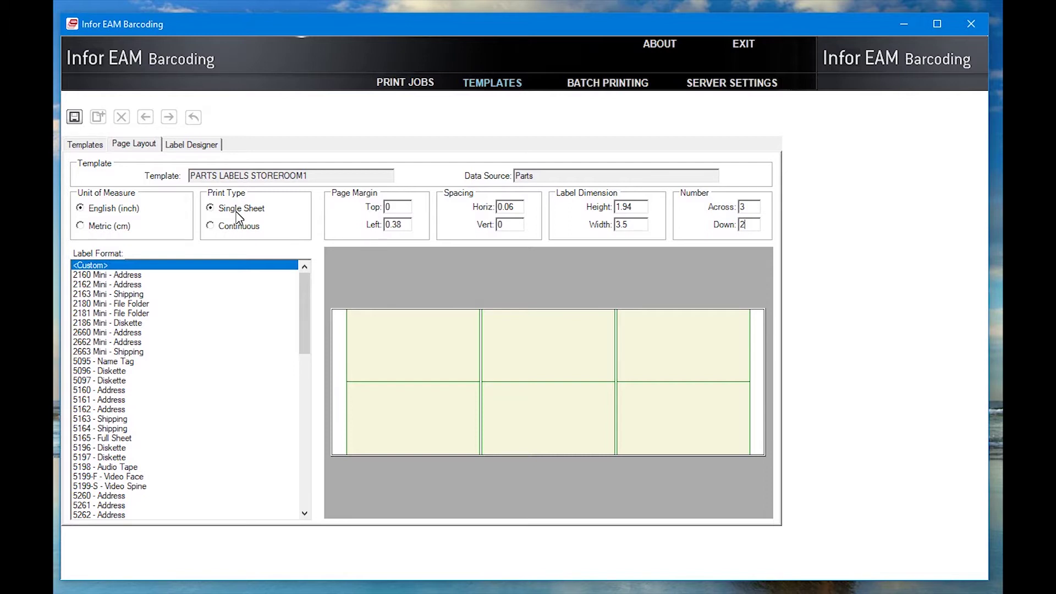
click(210, 227)
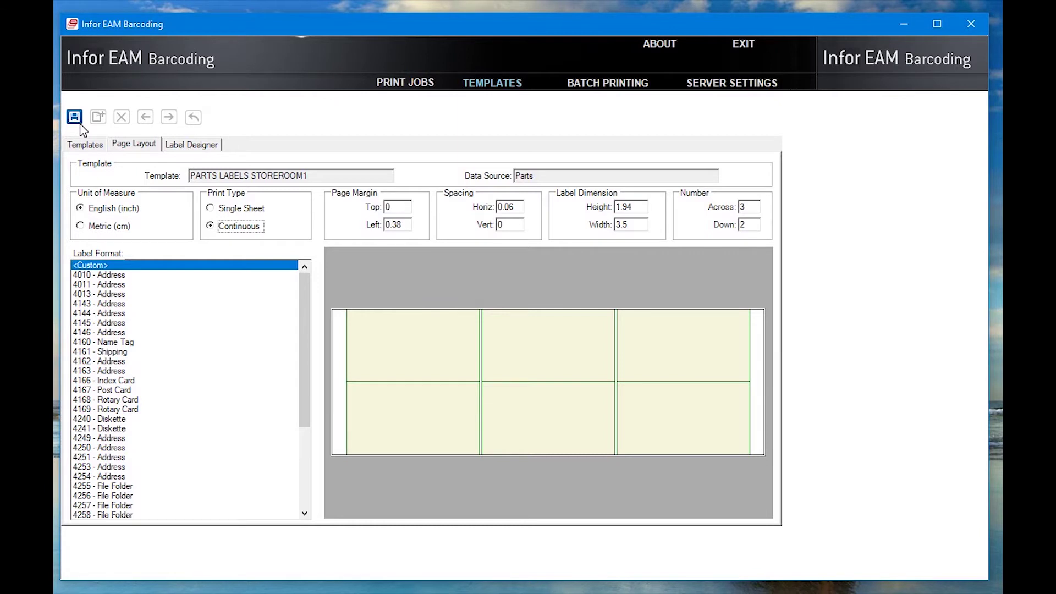
click(76, 117)
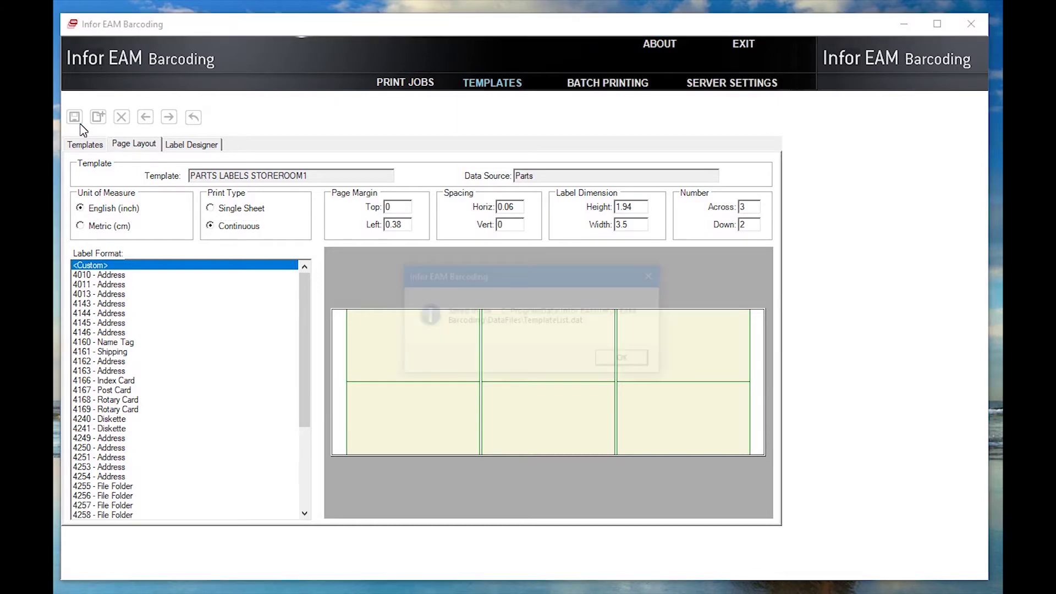
click(625, 360)
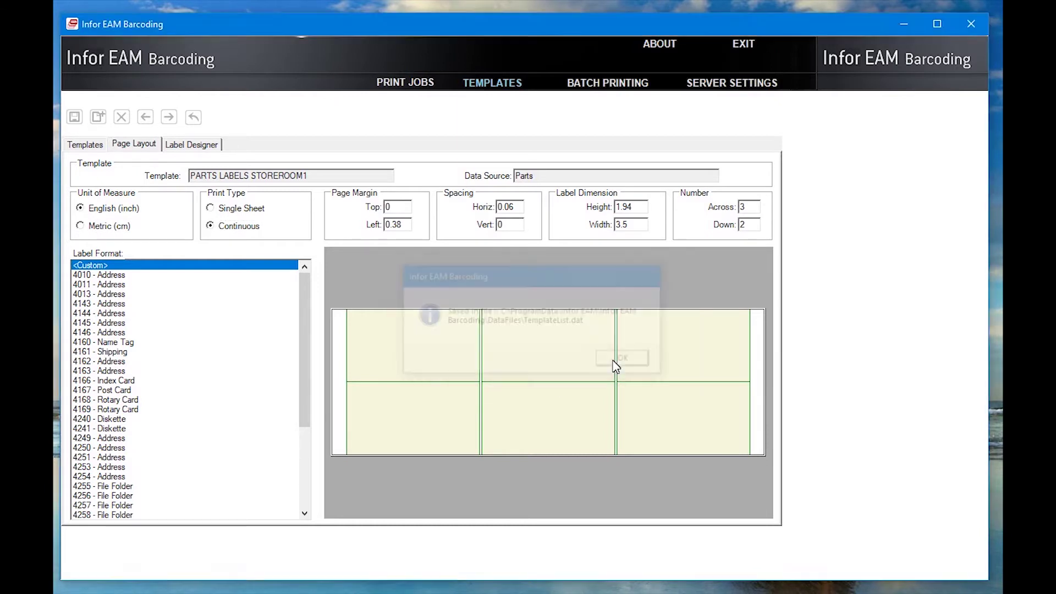
- Open the label designer for the template and review the barcode symbologies, keeping Code 128 selected
click(179, 149)
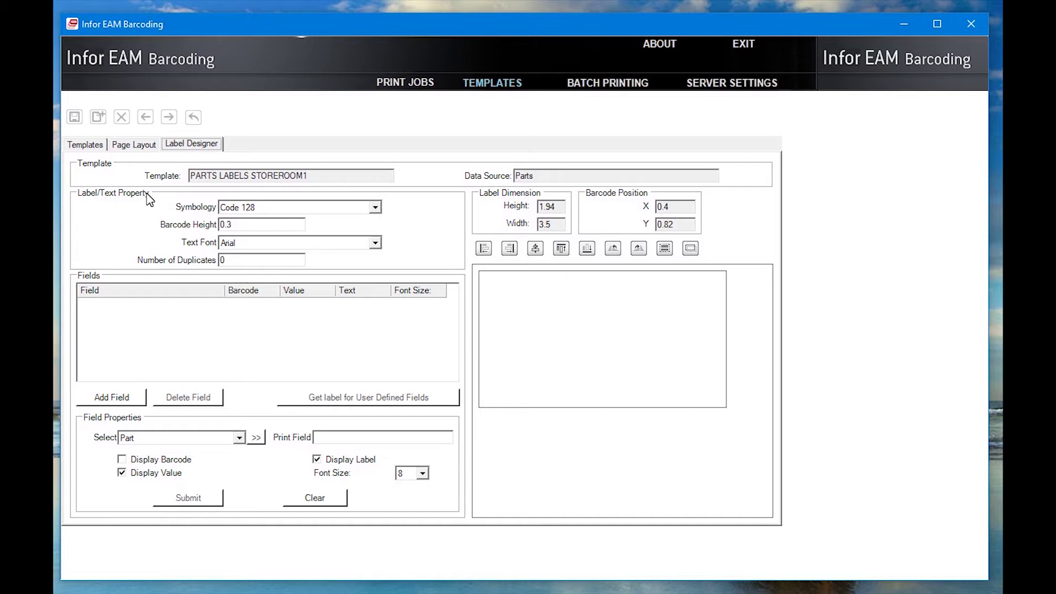
click(375, 208)
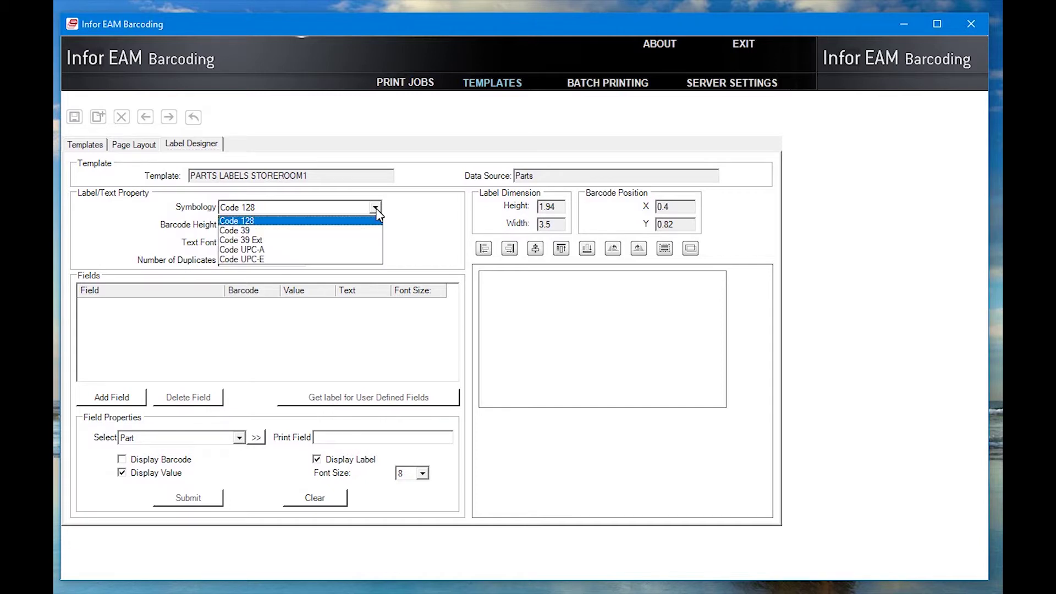
click(376, 208)
click(376, 208)
click(376, 208)
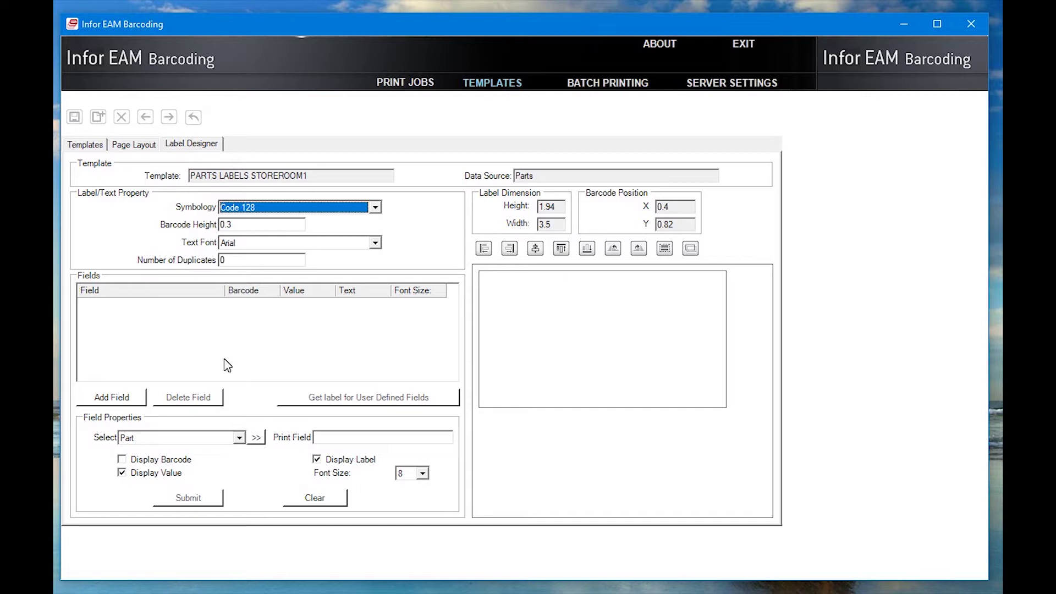
click(260, 209)
click(262, 209)
- Add the Part field to the label as a barcode with its label displayed
click(106, 398)
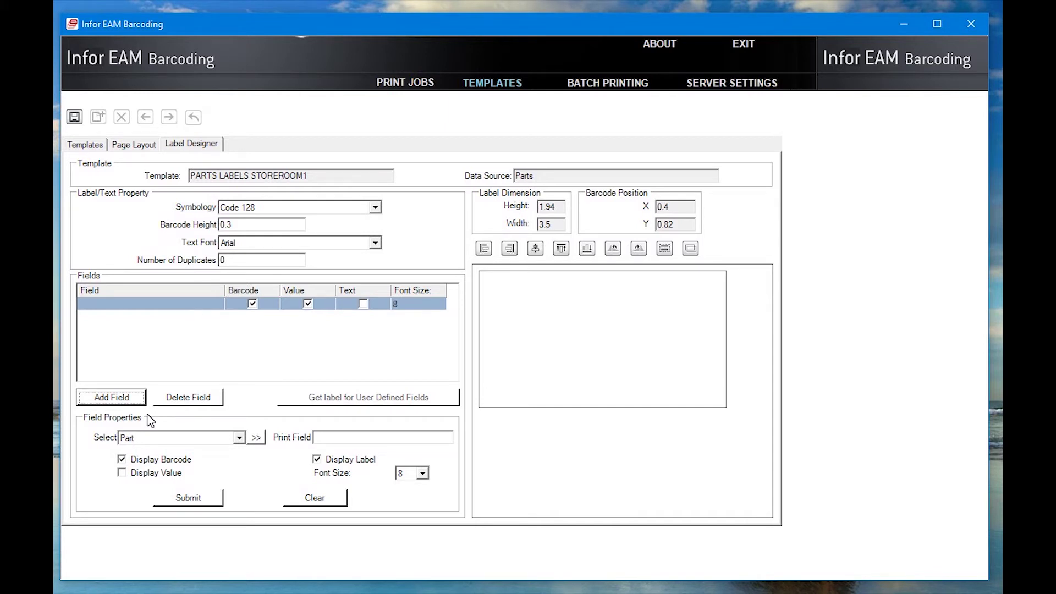
click(147, 440)
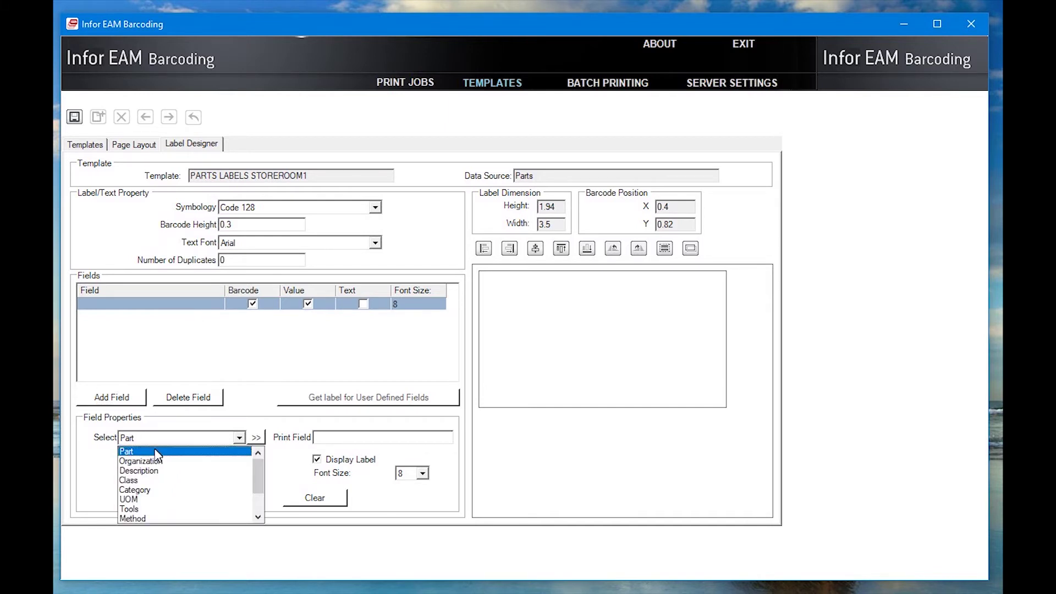
click(159, 457)
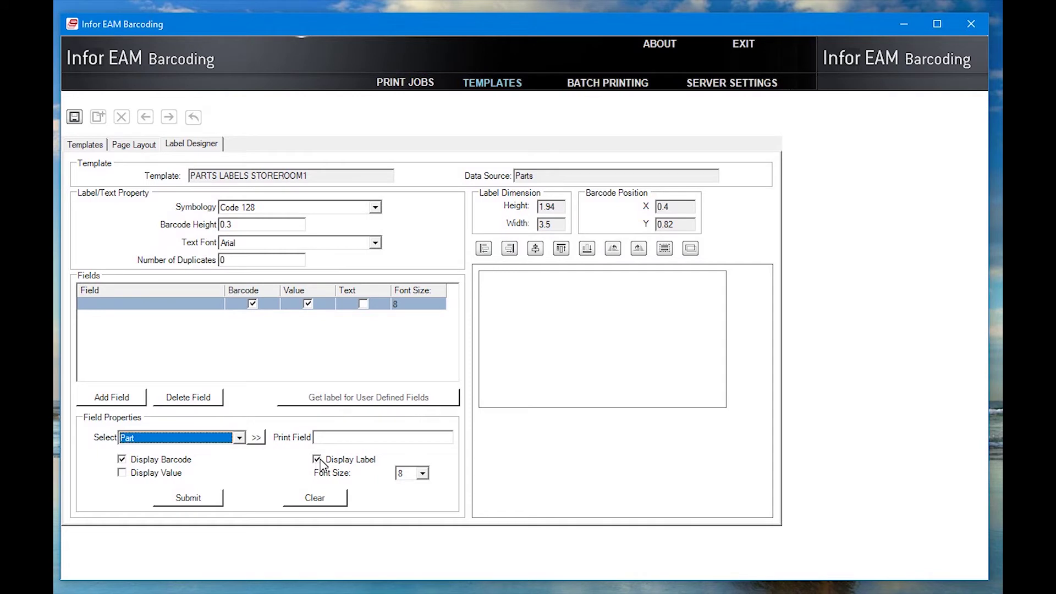
click(259, 440)
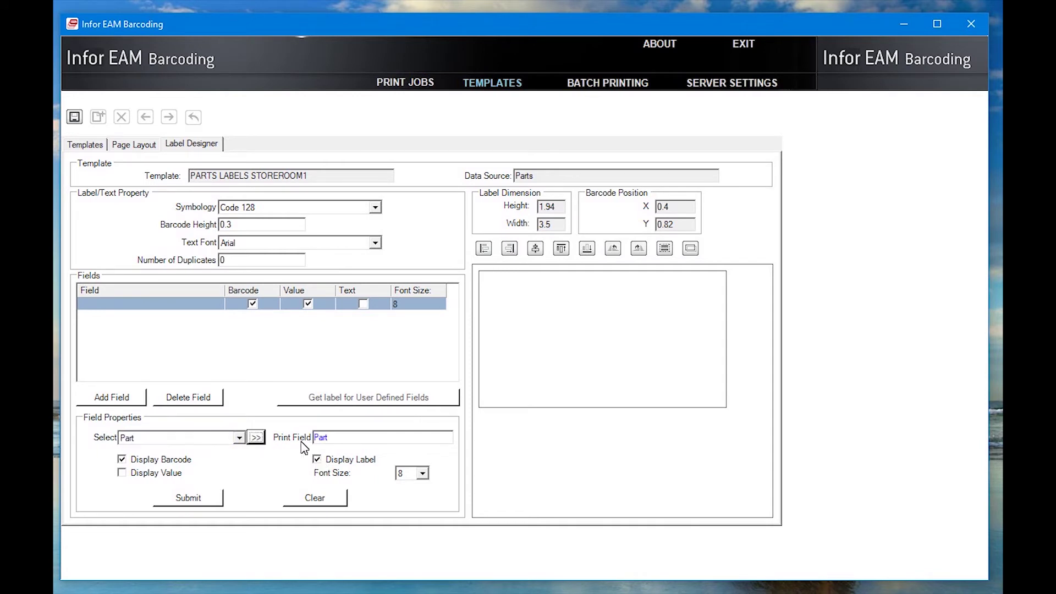
click(179, 500)
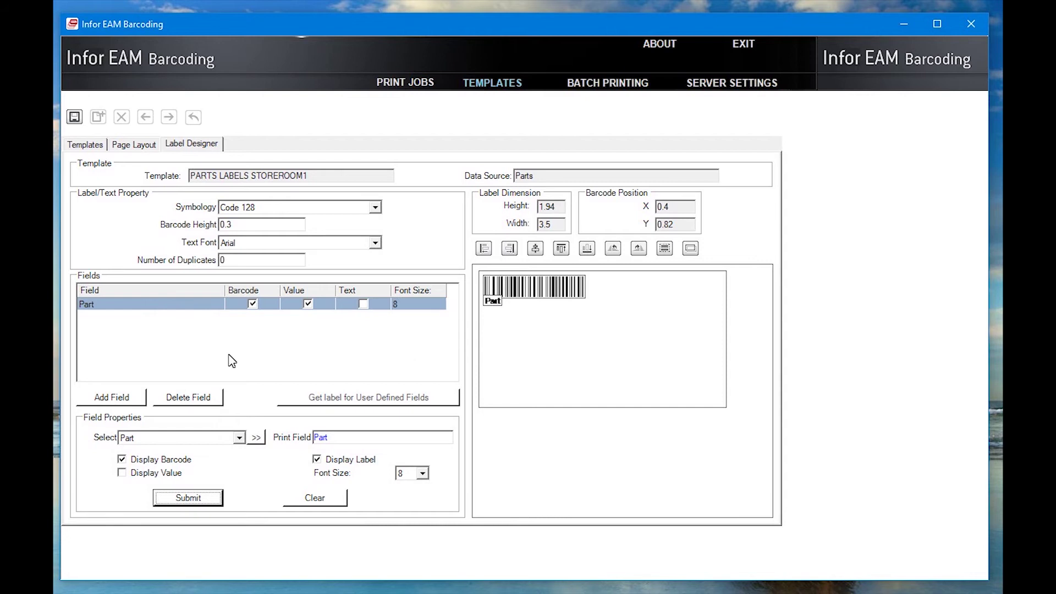
- Add the Description field to the label as text with its value and label displayed but no barcode, and save the template
click(112, 397)
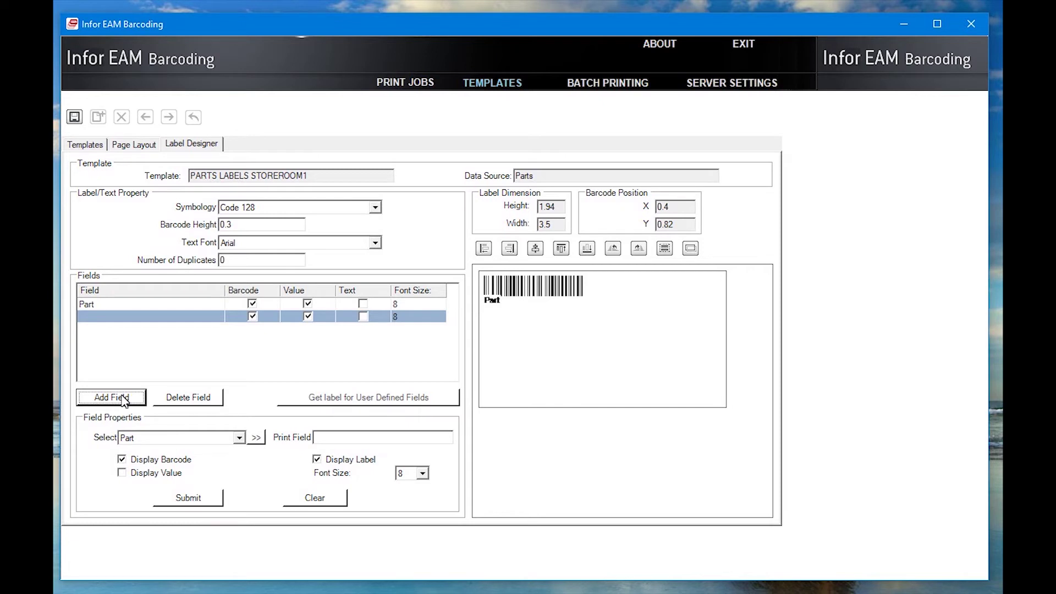
click(239, 439)
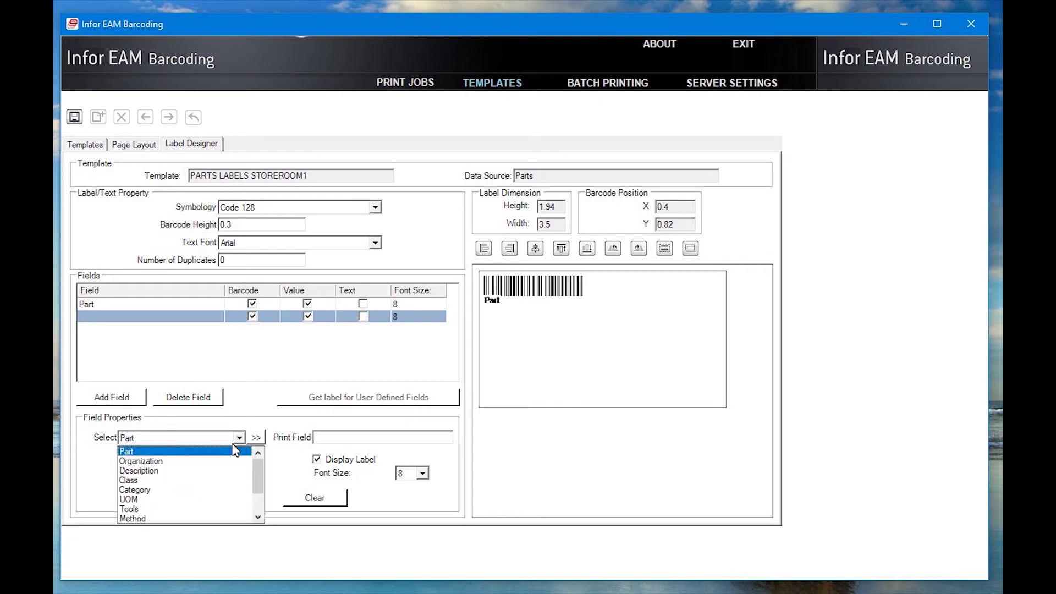
click(224, 471)
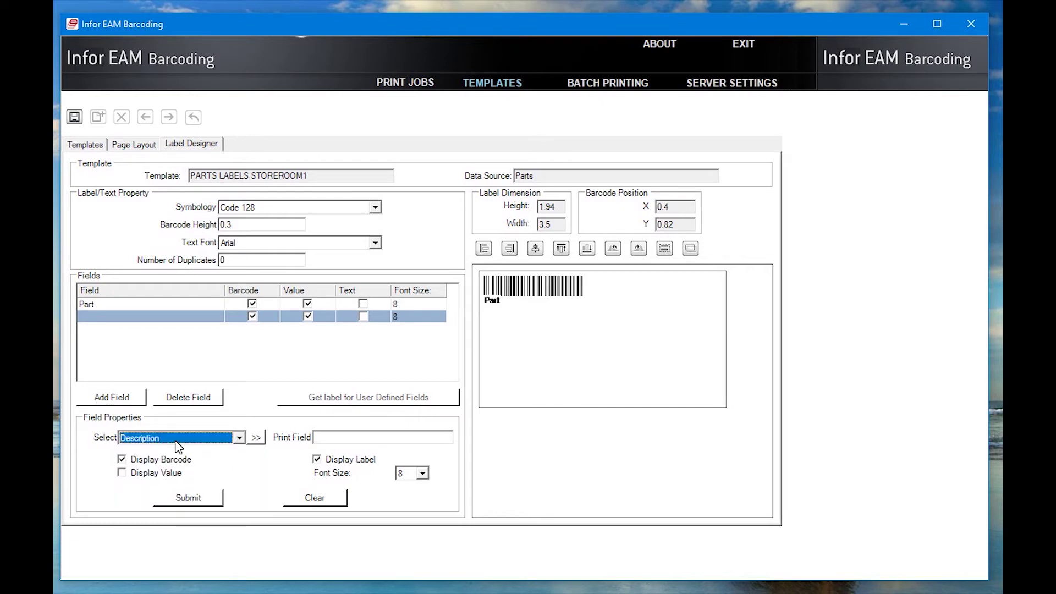
click(122, 461)
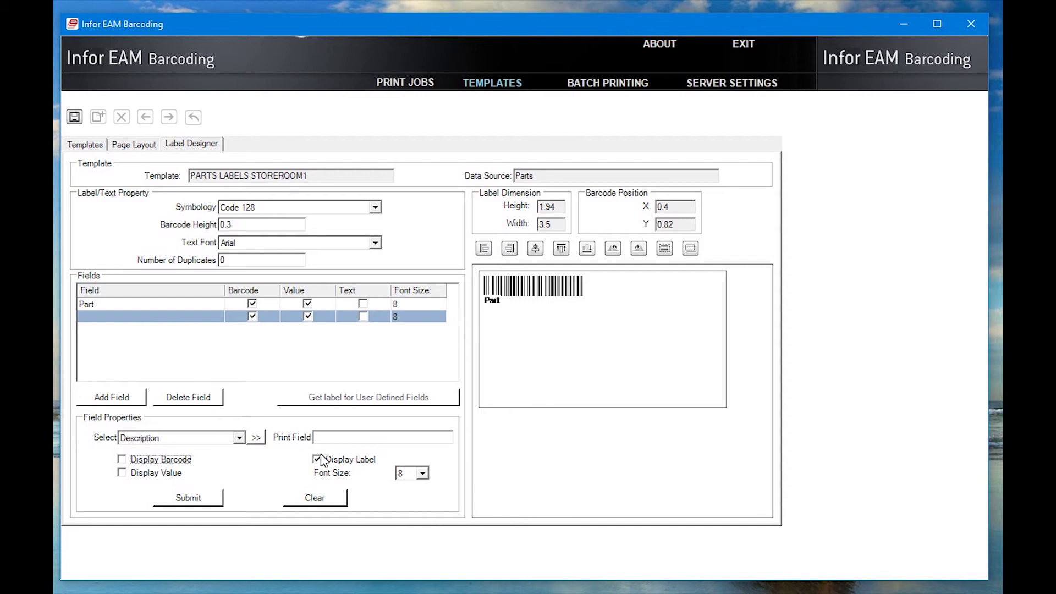
click(135, 476)
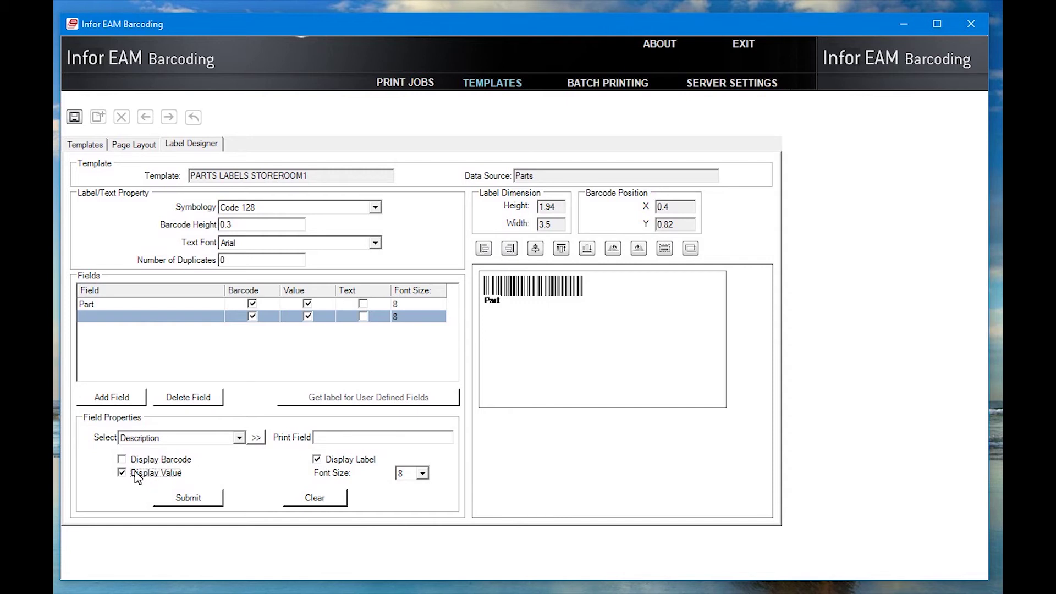
click(257, 438)
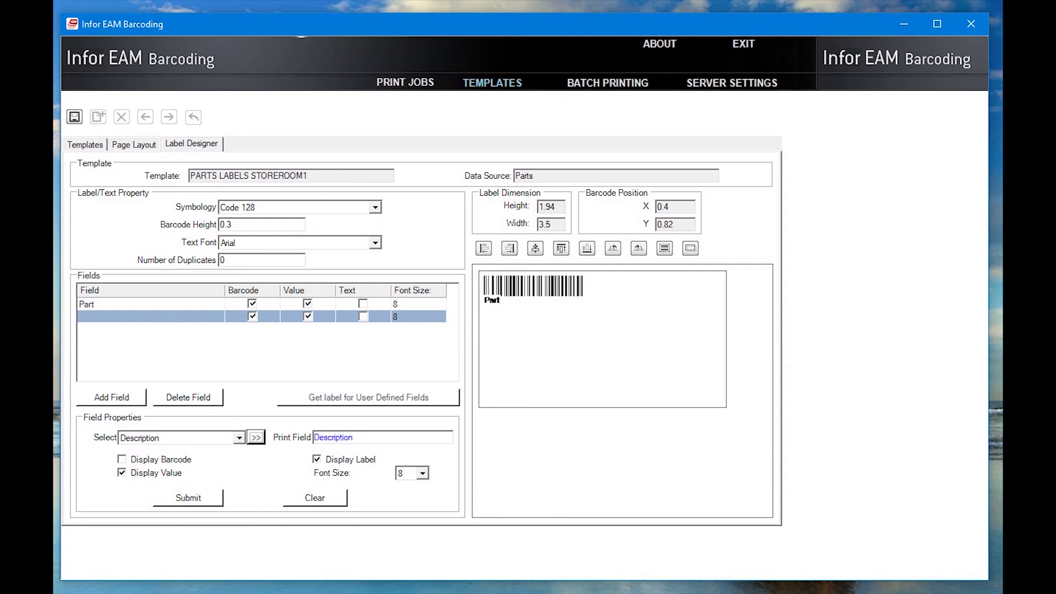
click(207, 497)
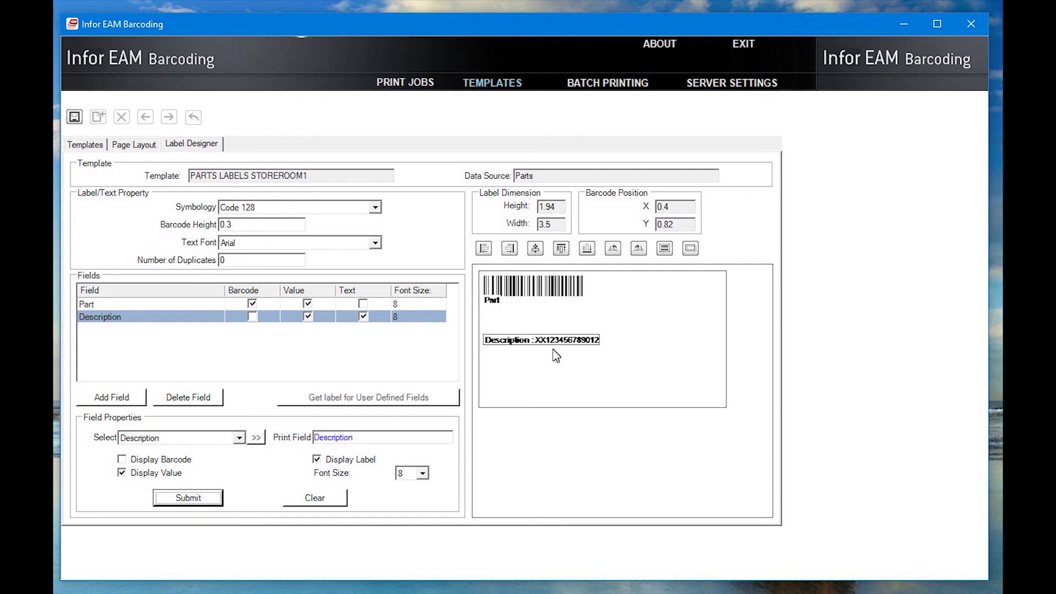
click(77, 124)
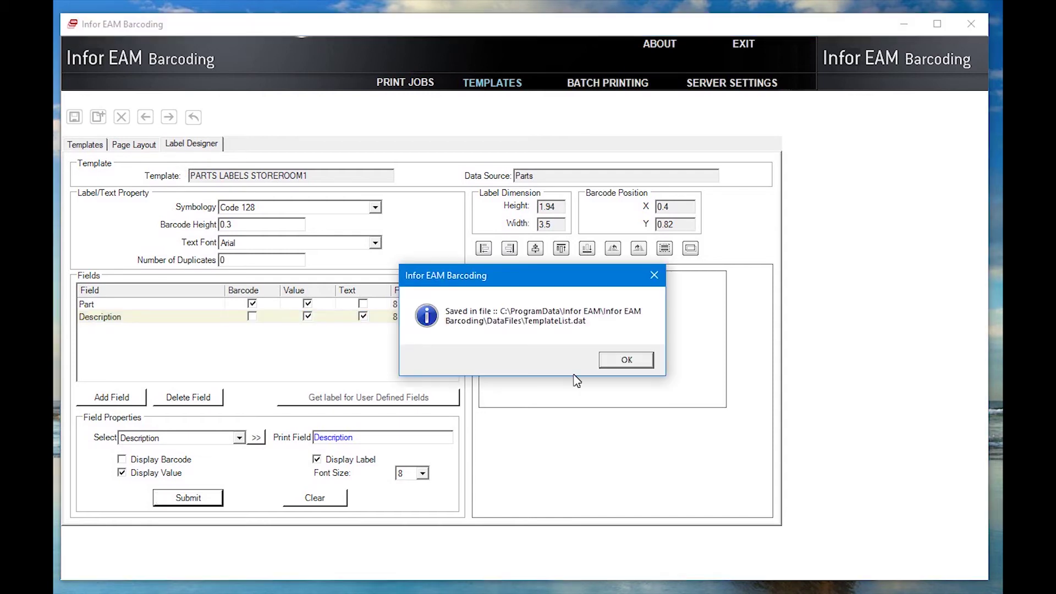
click(618, 364)
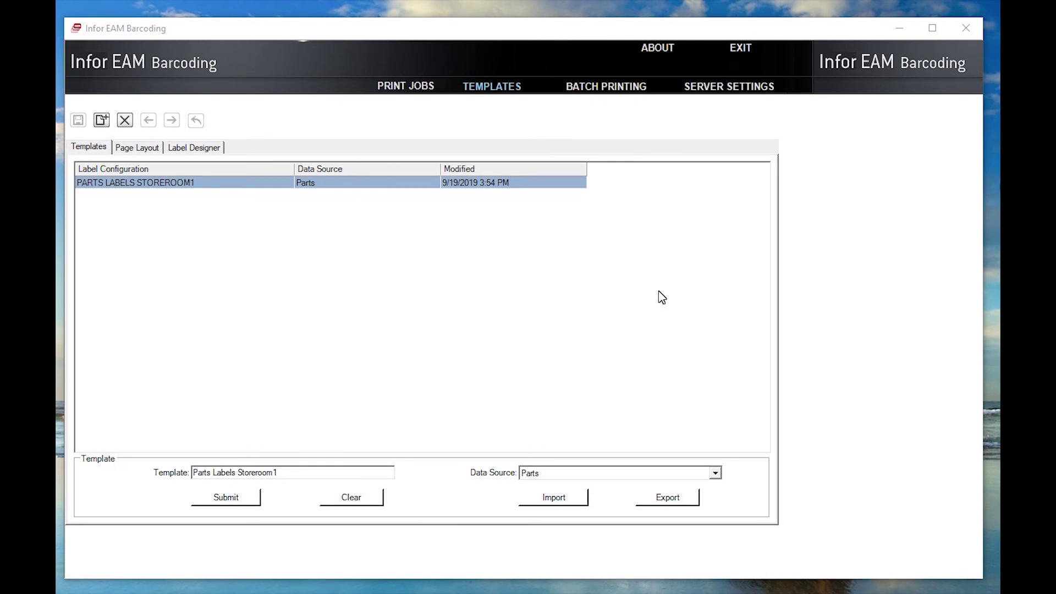
- Open batch printing and choose the PARTS LABELS STOREROOM1 template
click(605, 90)
click(280, 188)
click(275, 201)
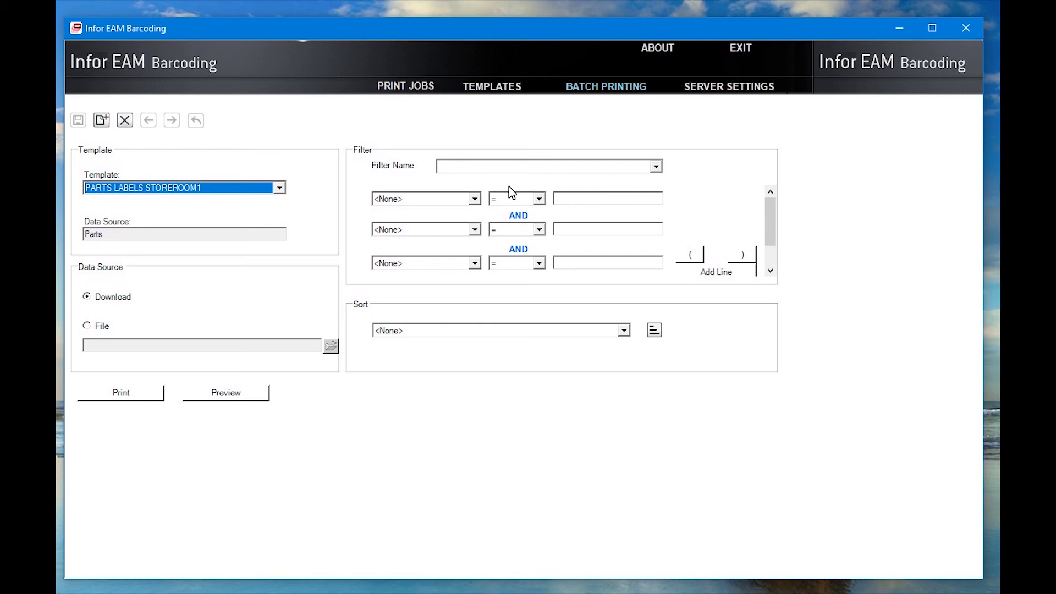
- Filter the batch to parts whose Part value begins with 1000
click(475, 200)
click(460, 222)
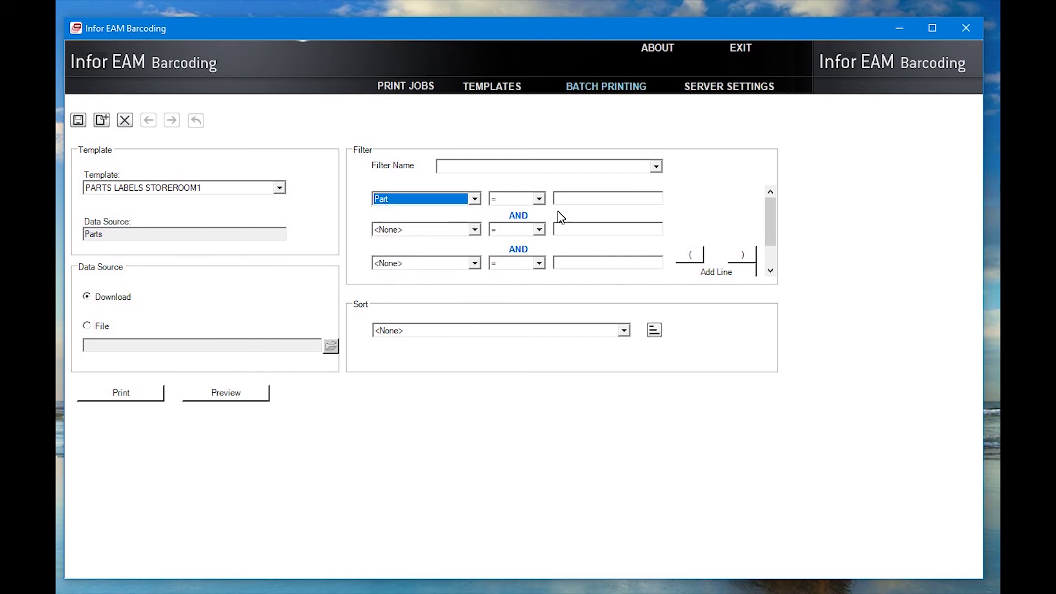
click(539, 199)
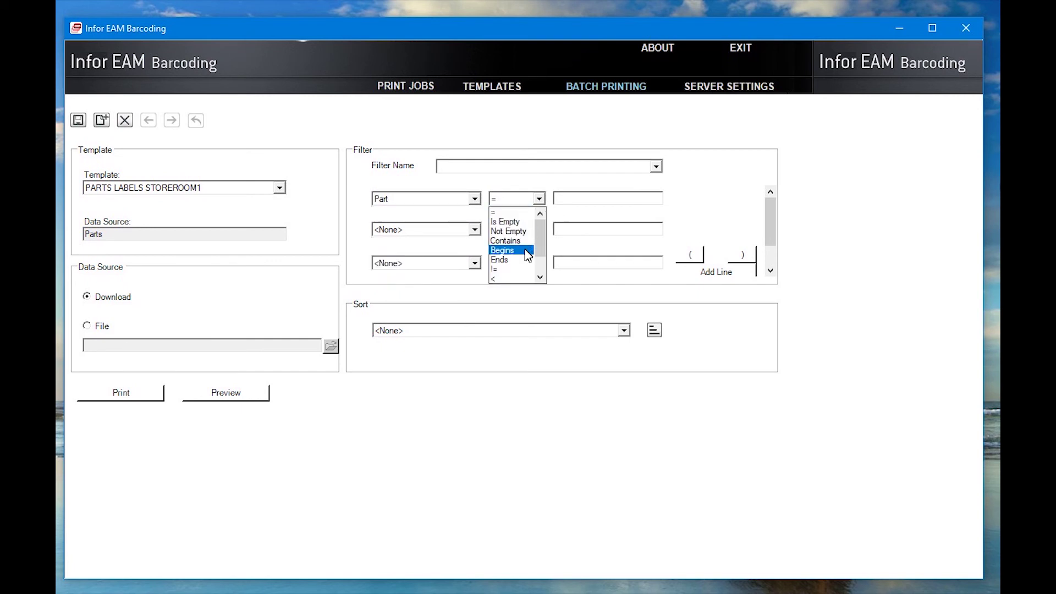
click(502, 250)
click(587, 199)
text(1000)
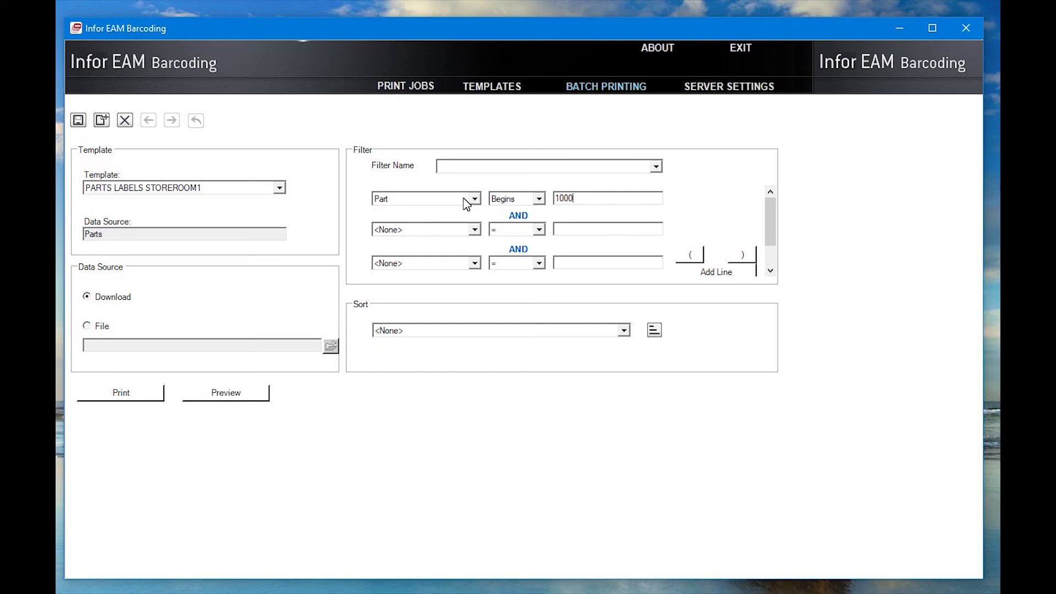
- Preview the filtered part labels in an enlarged preview window and open the print dialog from it
click(245, 394)
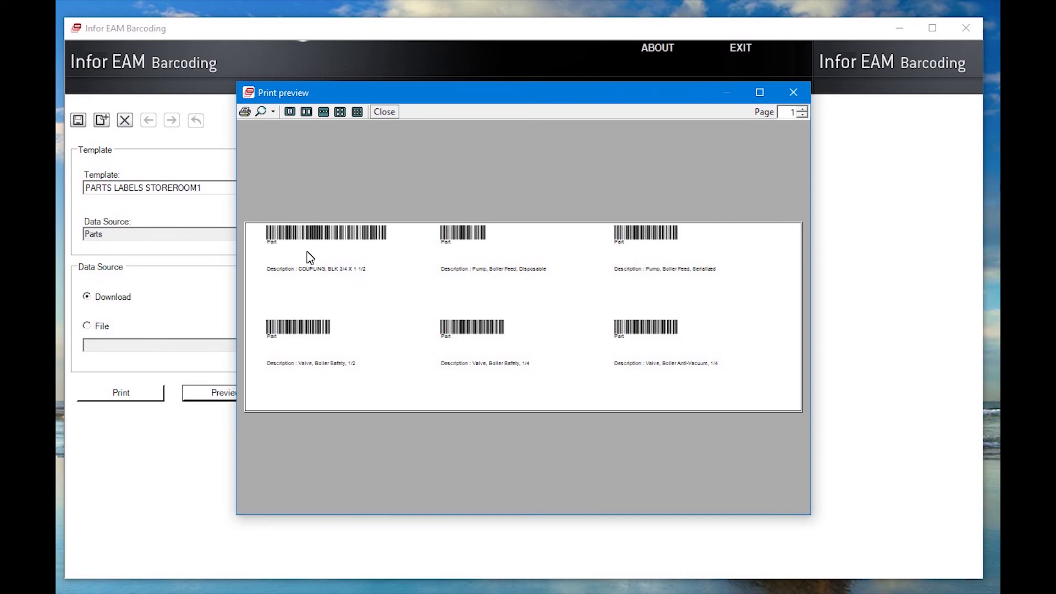
drag(243, 87, 160, 33)
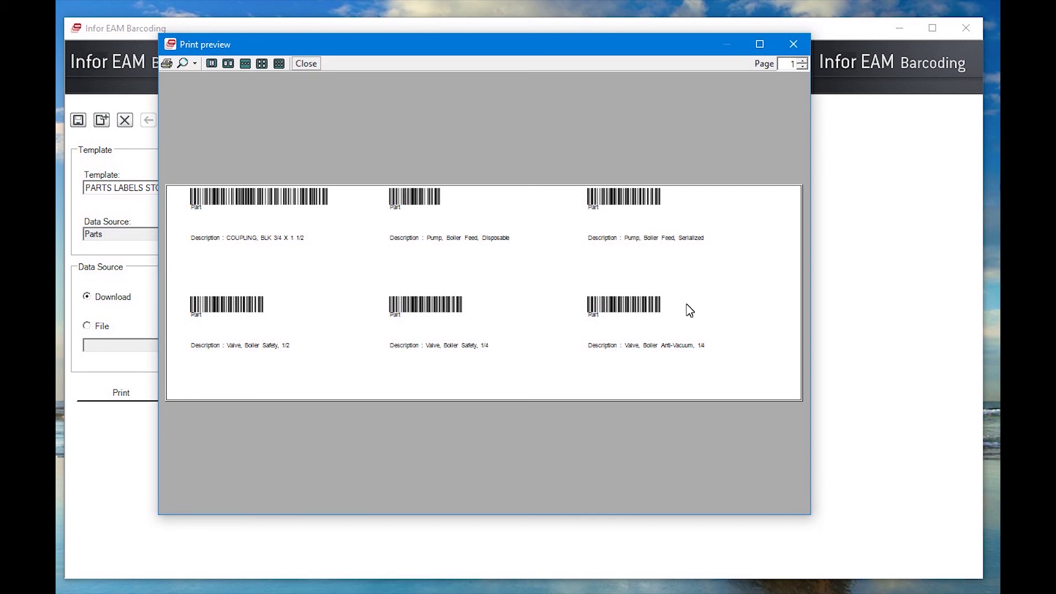
click(166, 64)
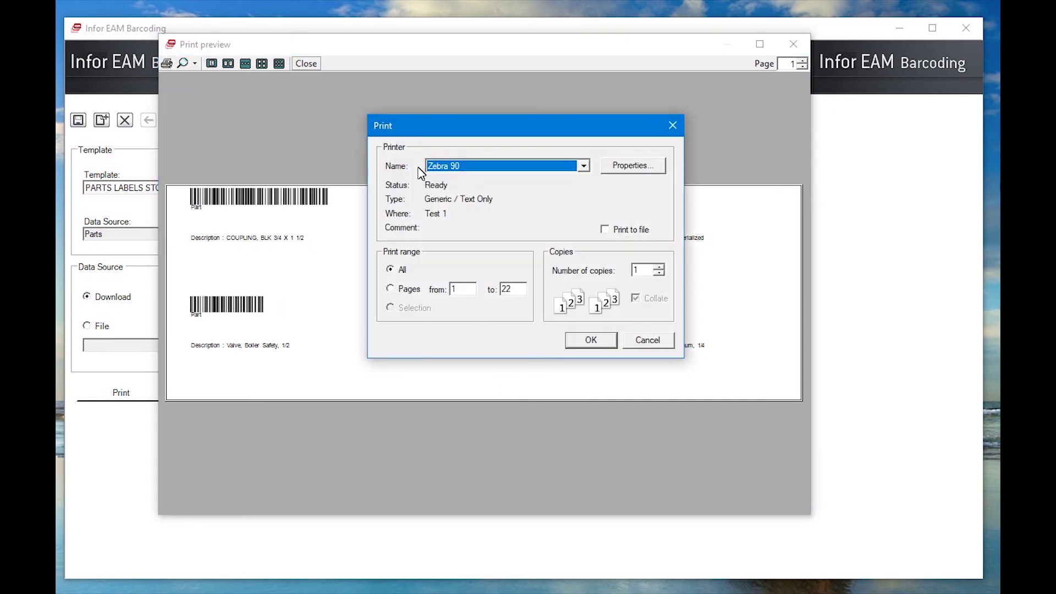